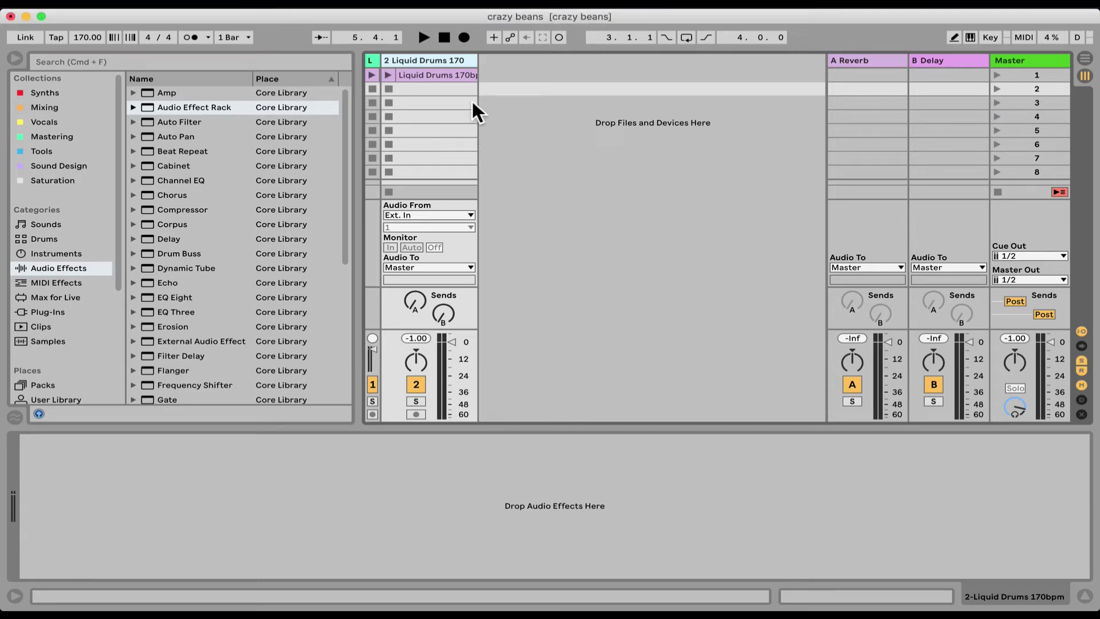
# Step: Audition the Liquid Drums clip, then drop an Auto Filter onto the drum track
pyautogui.click(388, 75)
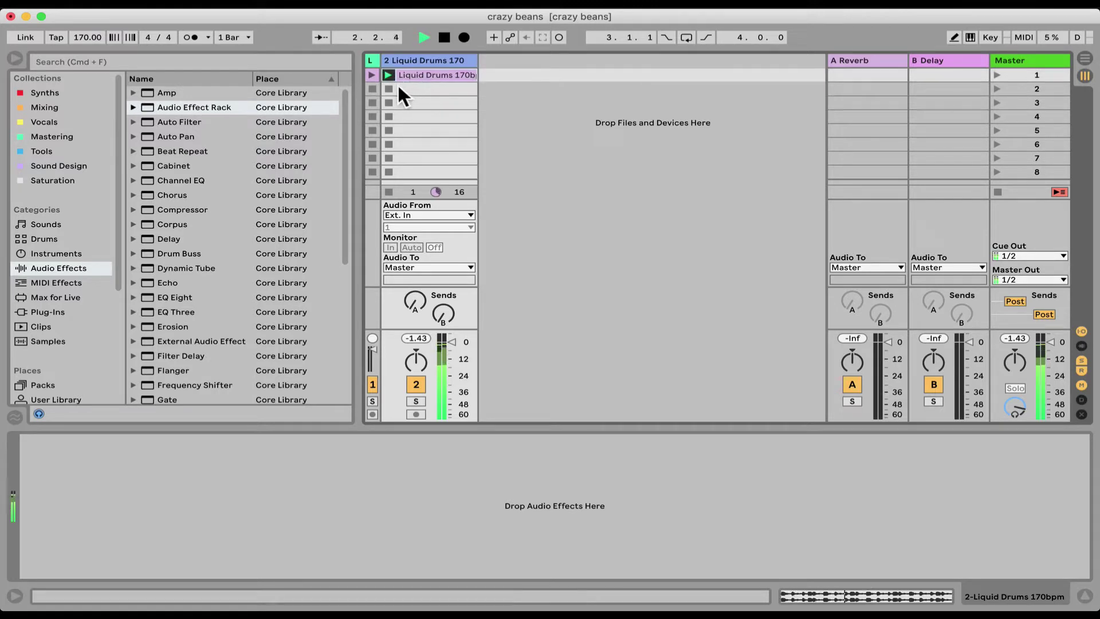
pyautogui.click(389, 89)
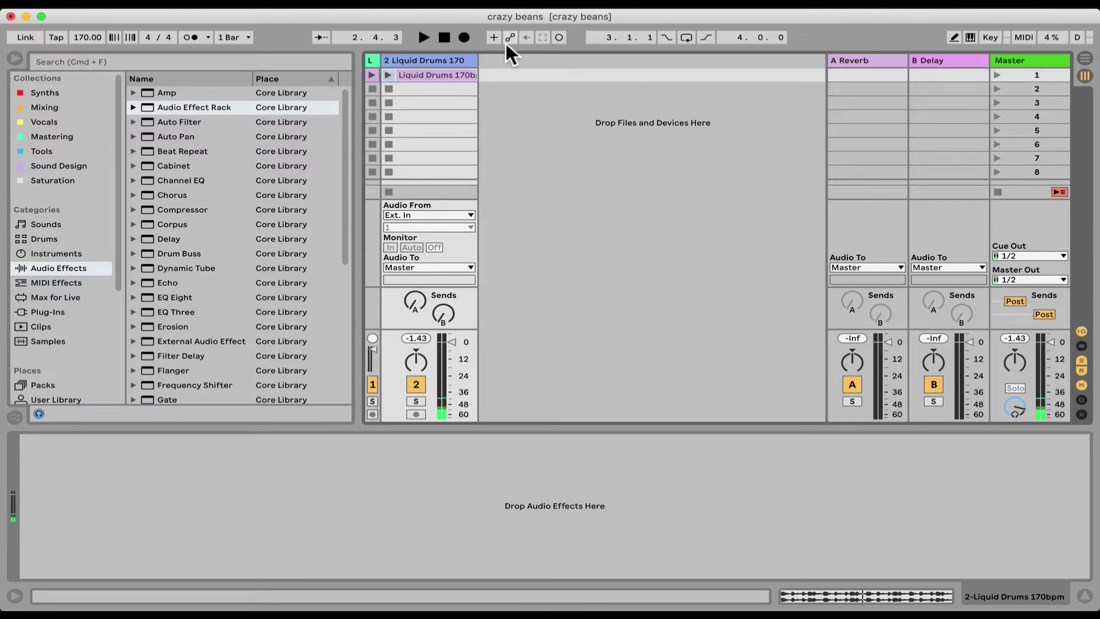
pyautogui.moveTo(181, 122); pyautogui.dragTo(423, 133)
# Step: In the browser's Packs, collapse Core Library and select the Max for Live Essentials pack
pyautogui.scroll(-5, 30, 191)
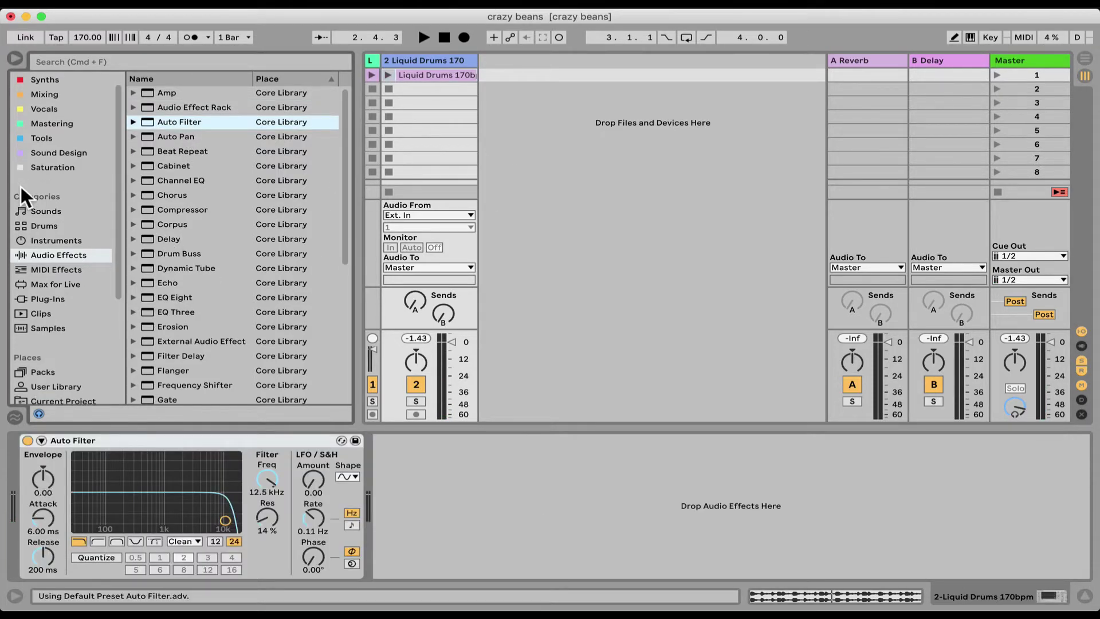
pyautogui.click(63, 221)
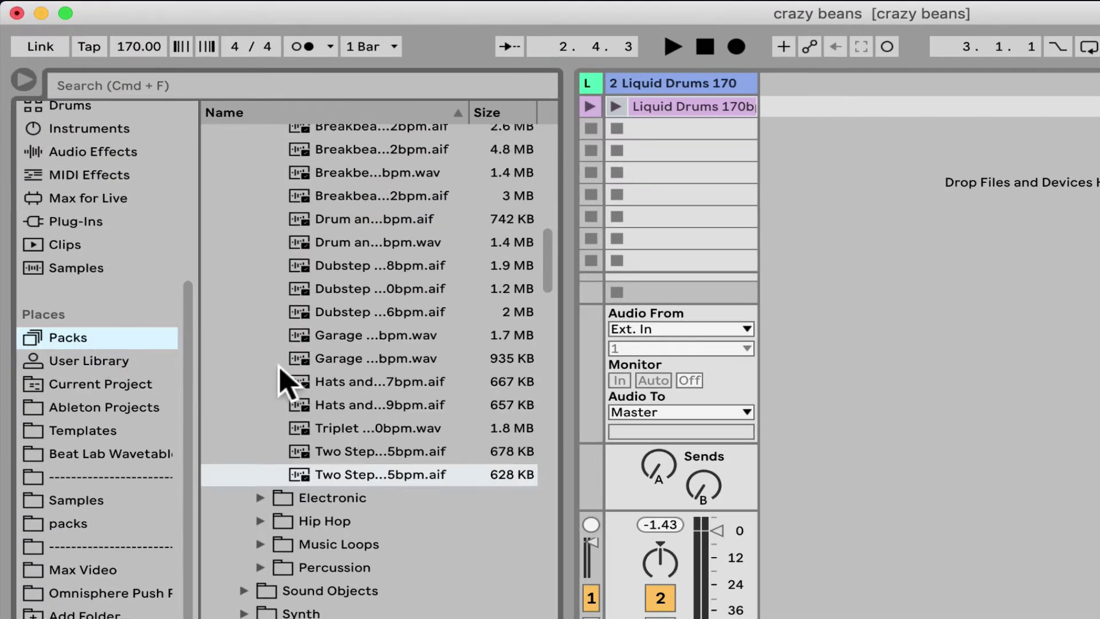
pyautogui.scroll(10, 284, 381)
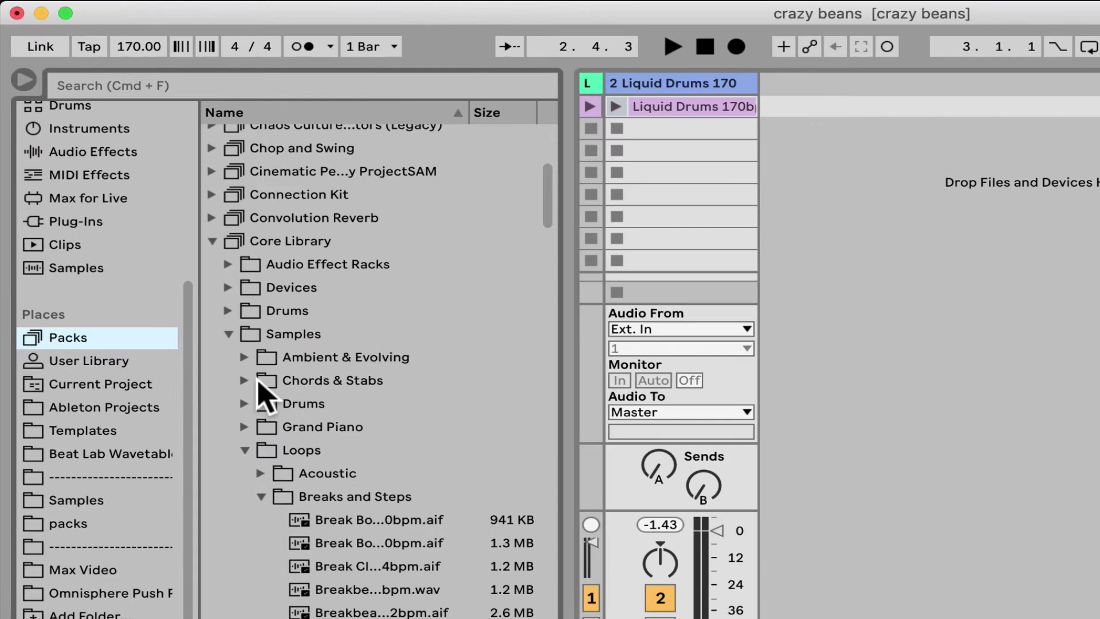
pyautogui.click(213, 241)
pyautogui.scroll(-15, 282, 319)
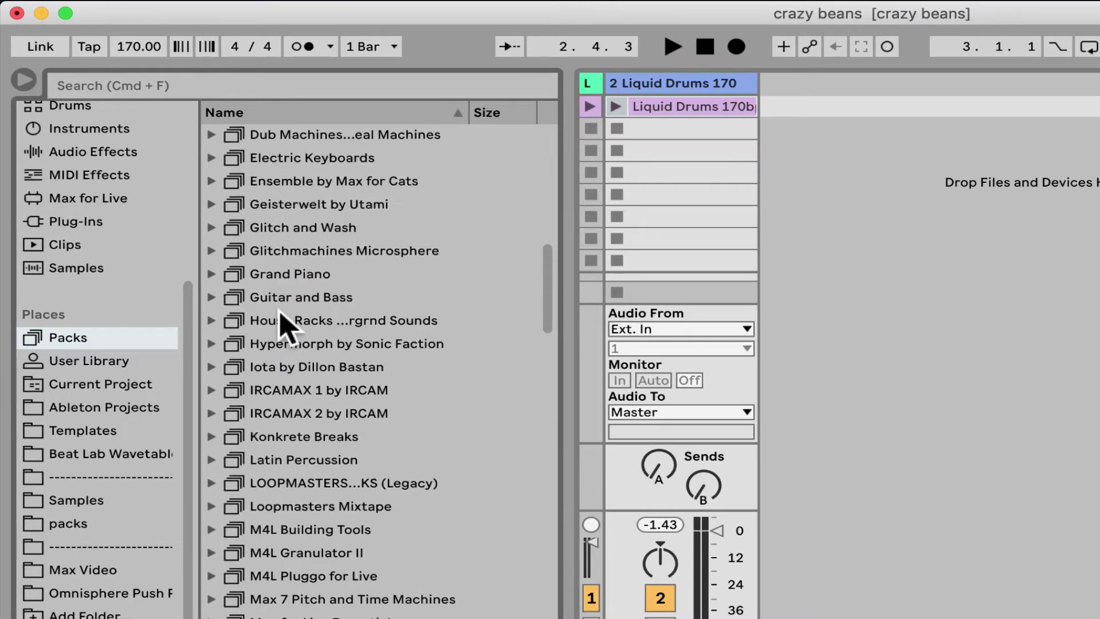
pyautogui.click(341, 367)
# Step: Expand Max Audio Effect > Control Devices and select Device Randomizer.amxd
pyautogui.press('Right')
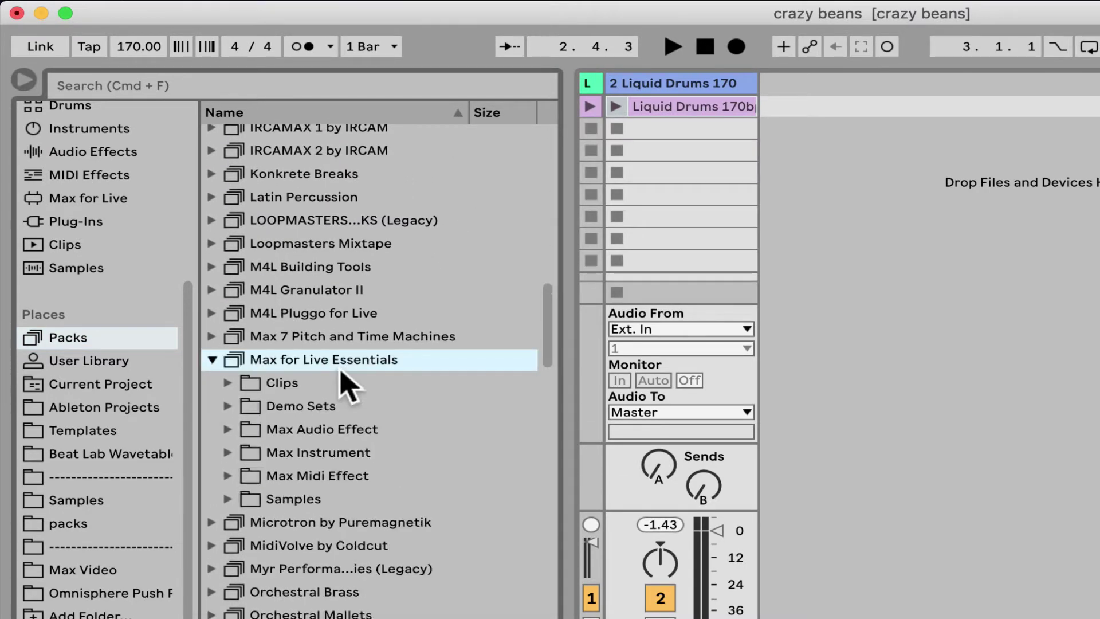
pyautogui.press('Down')
pyautogui.press('Down')
pyautogui.press('Down')
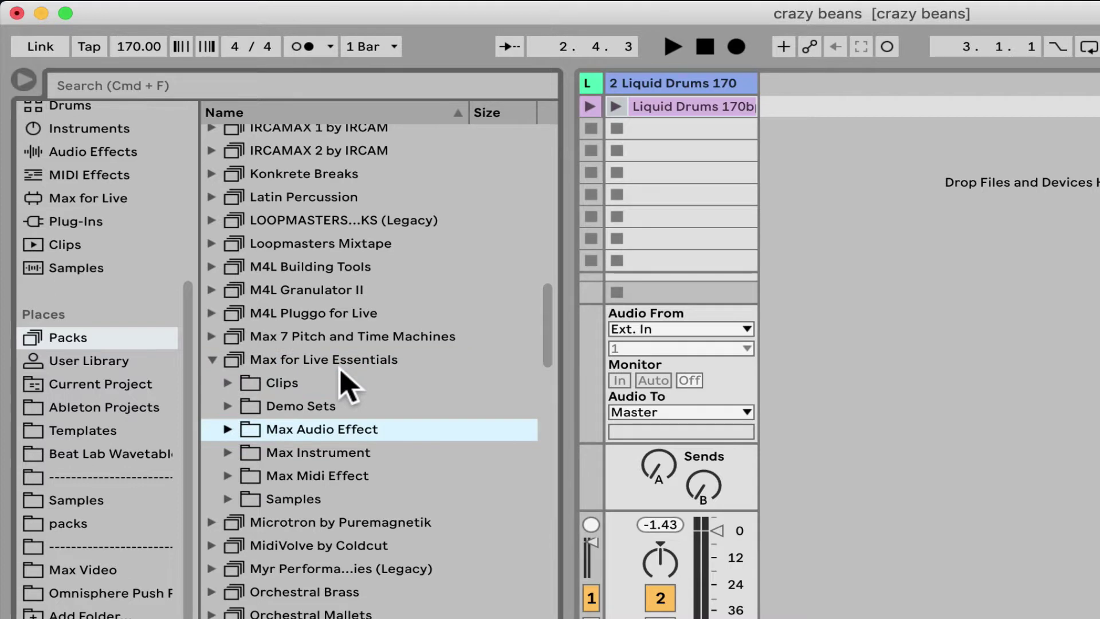
pyautogui.press('Right')
pyautogui.press('Down')
pyautogui.press('Down')
pyautogui.press('Down')
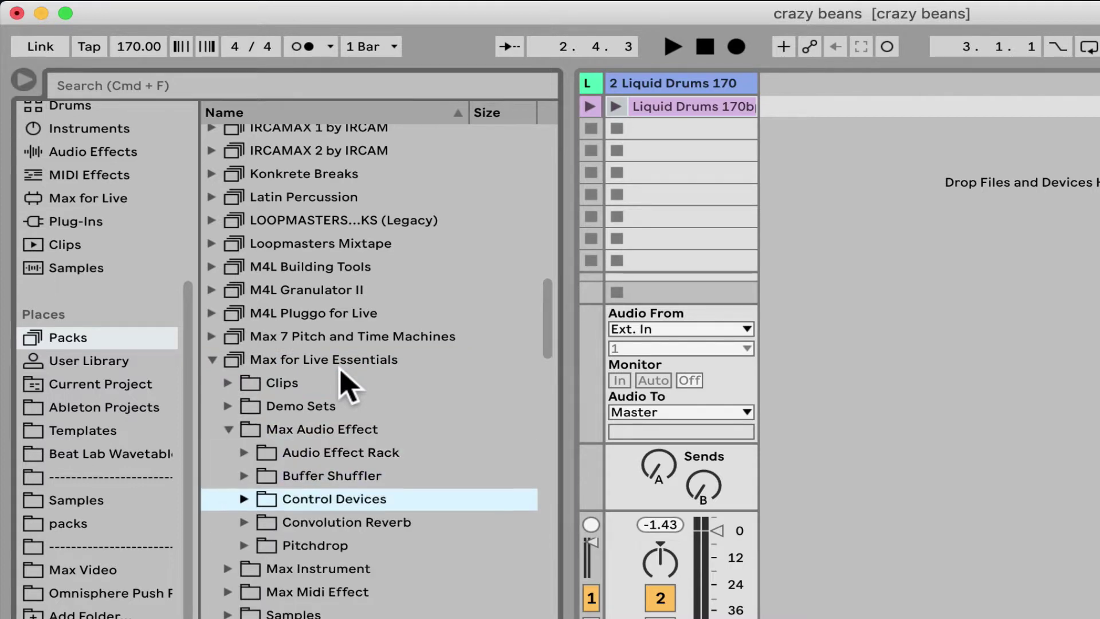
pyautogui.press('Right')
pyautogui.scroll(-5, 346, 387)
pyautogui.click(350, 347)
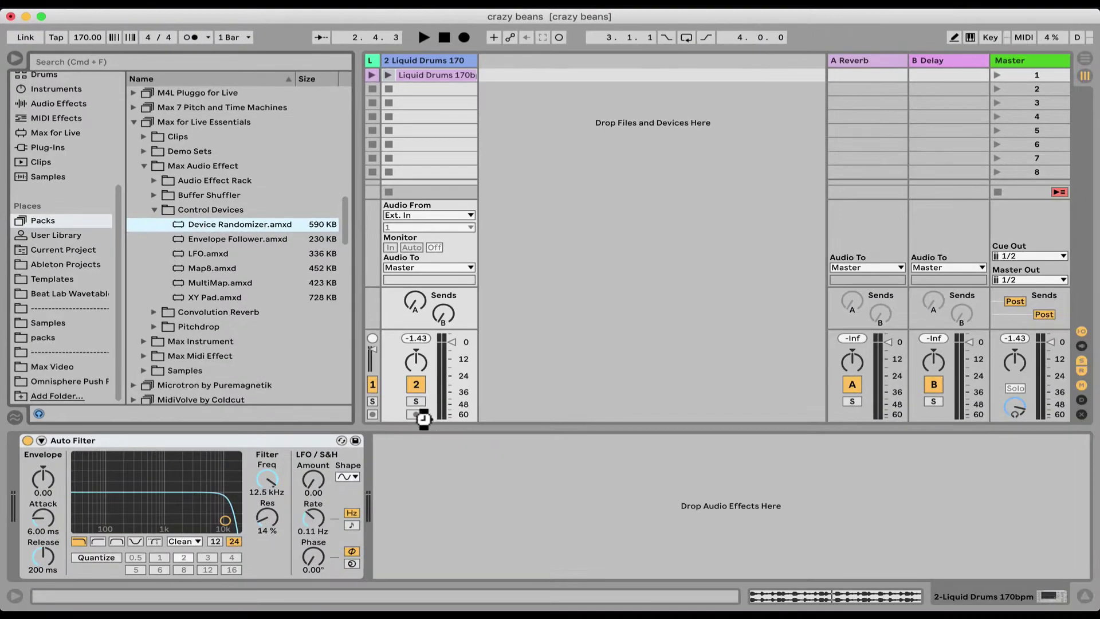
# Step: Place Device Randomizer ahead of Auto Filter on Liquid Drums and map it to the Auto Filter
pyautogui.moveTo(423, 419); pyautogui.dragTo(130, 462)
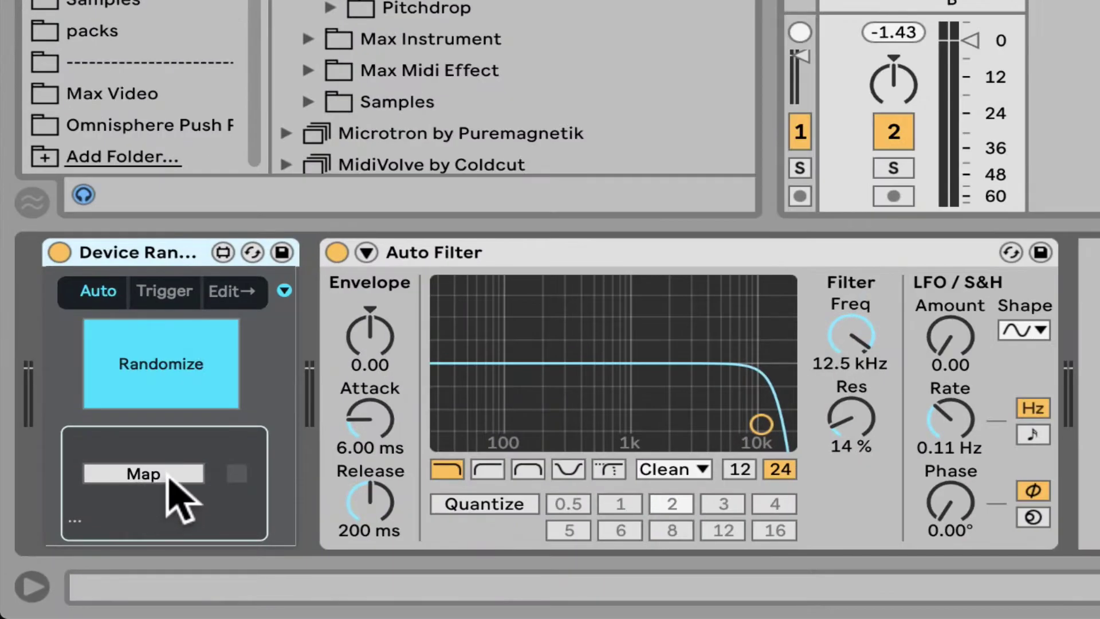
pyautogui.click(77, 544)
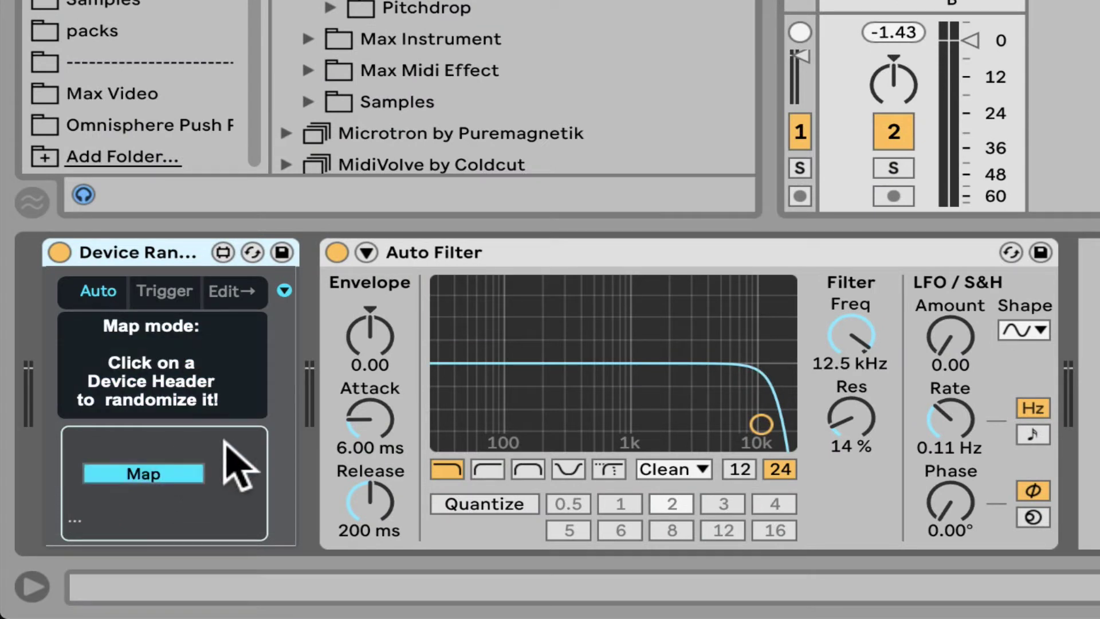
pyautogui.click(594, 249)
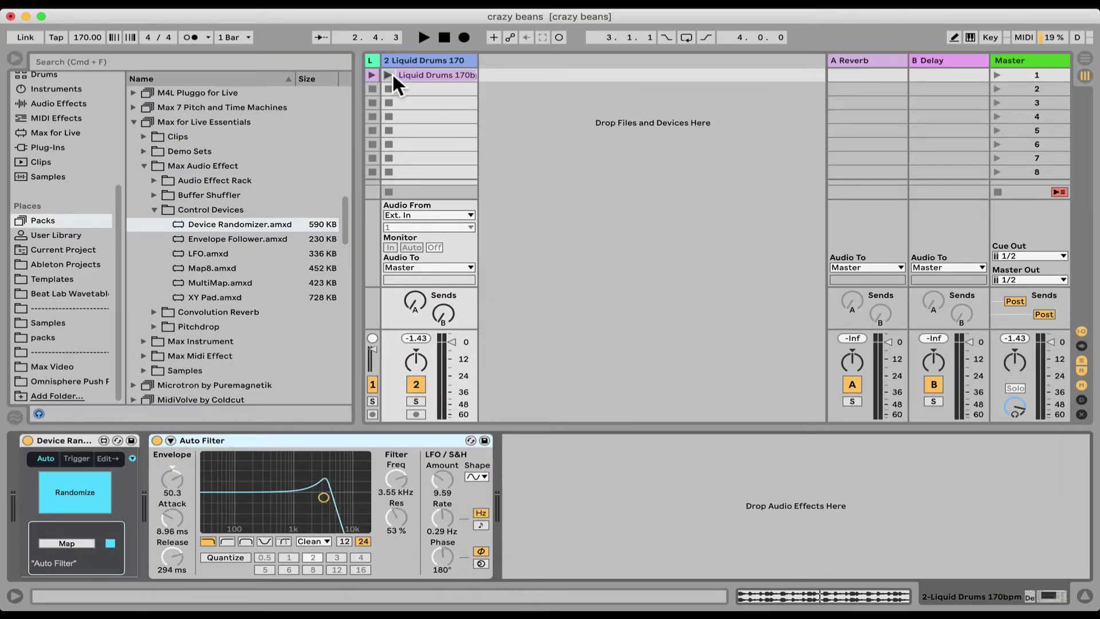
# Step: Start the Liquid Drums clip, expand the Randomizer's Random Frequency panel, and add a Core Library Limiter after Auto Filter
pyautogui.click(392, 75)
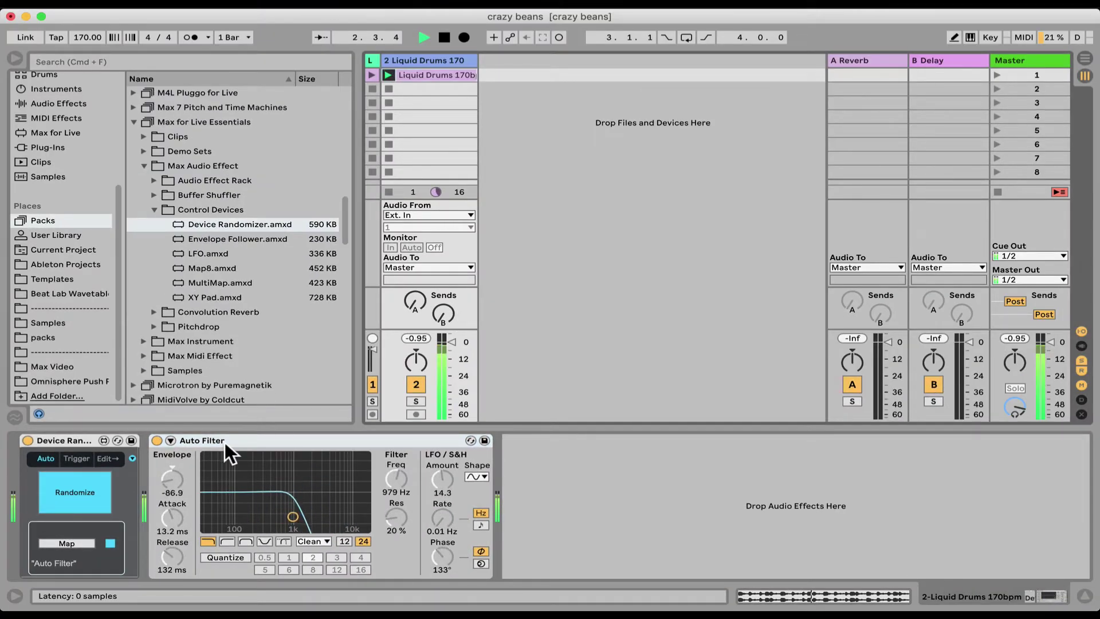
pyautogui.click(132, 459)
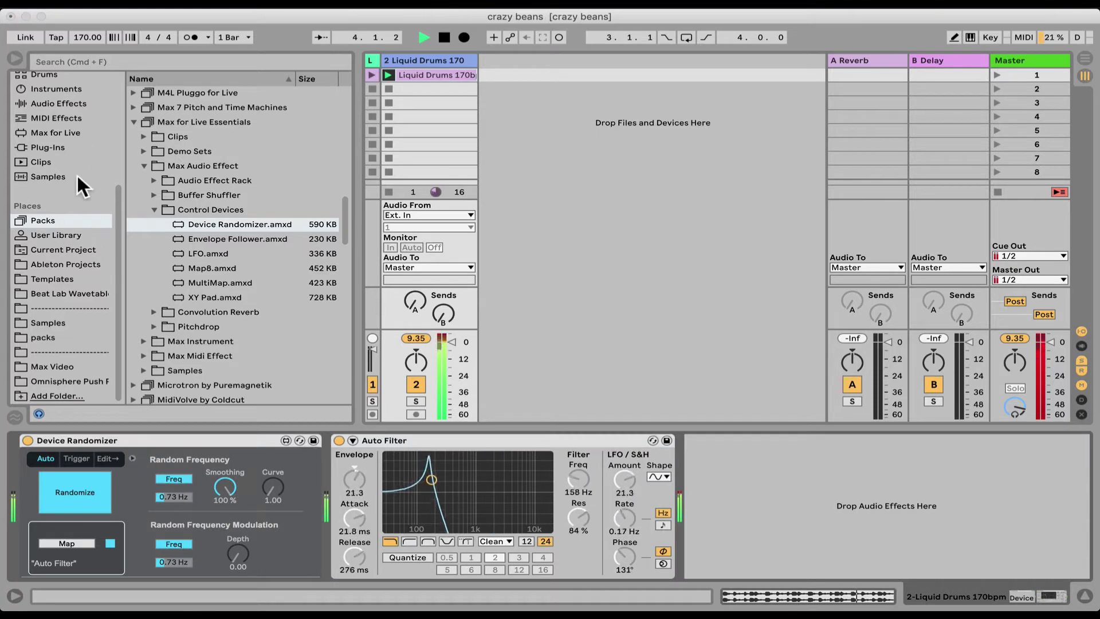
pyautogui.click(58, 105)
pyautogui.scroll(-5, 239, 285)
pyautogui.scroll(-5, 238, 286)
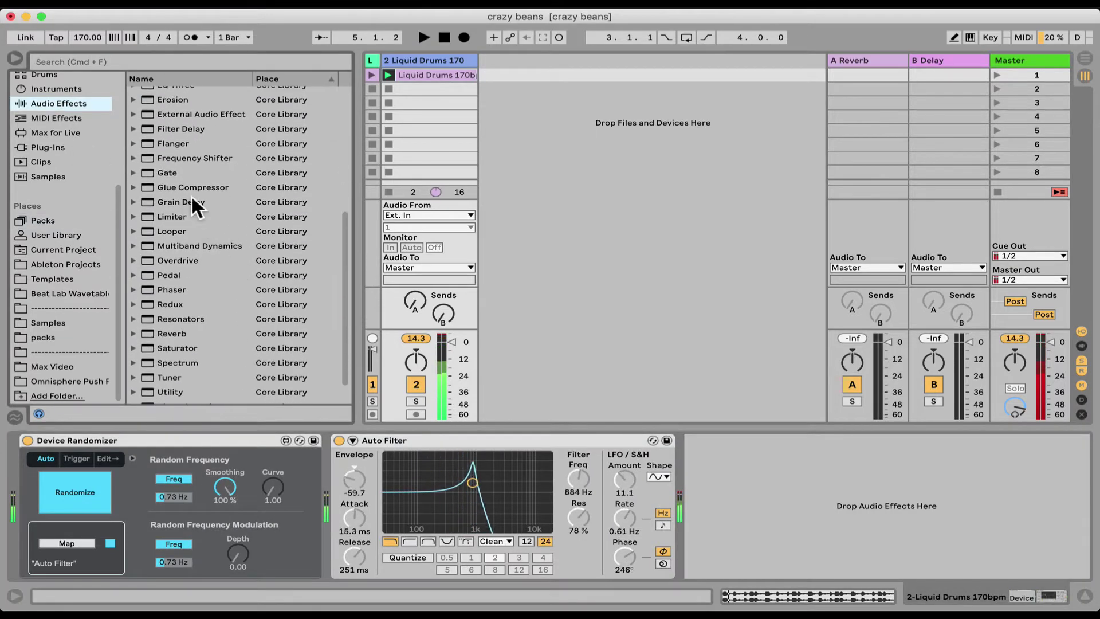
pyautogui.doubleClick(172, 216)
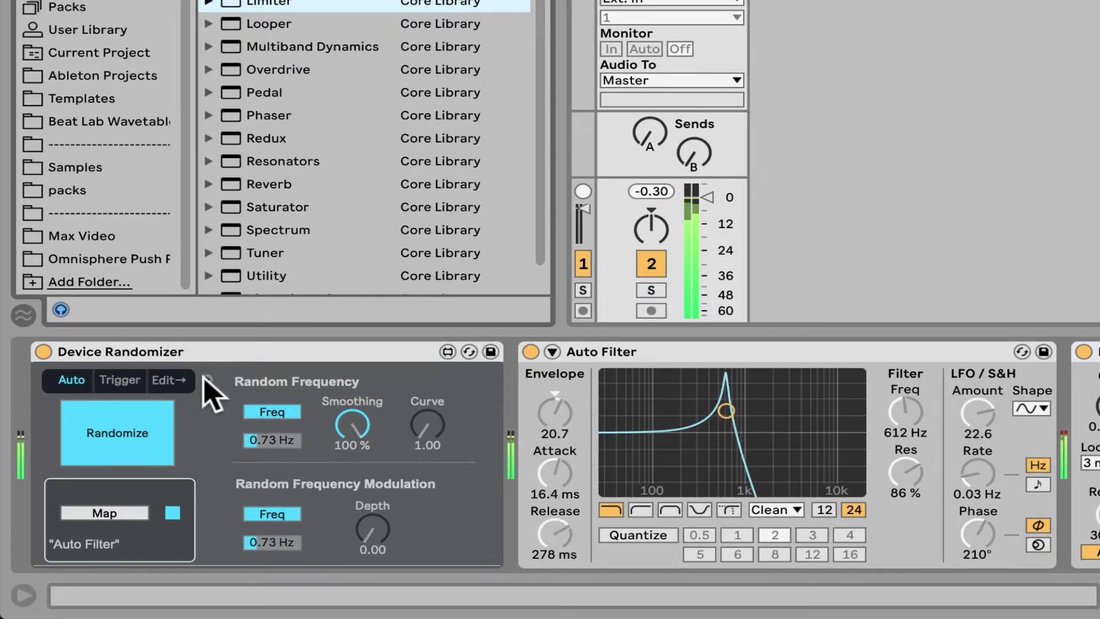
# Step: Raise the Randomizer's random frequency to 14.3 Hz and its Curve to 10.00
pyautogui.click(207, 379)
pyautogui.click(208, 380)
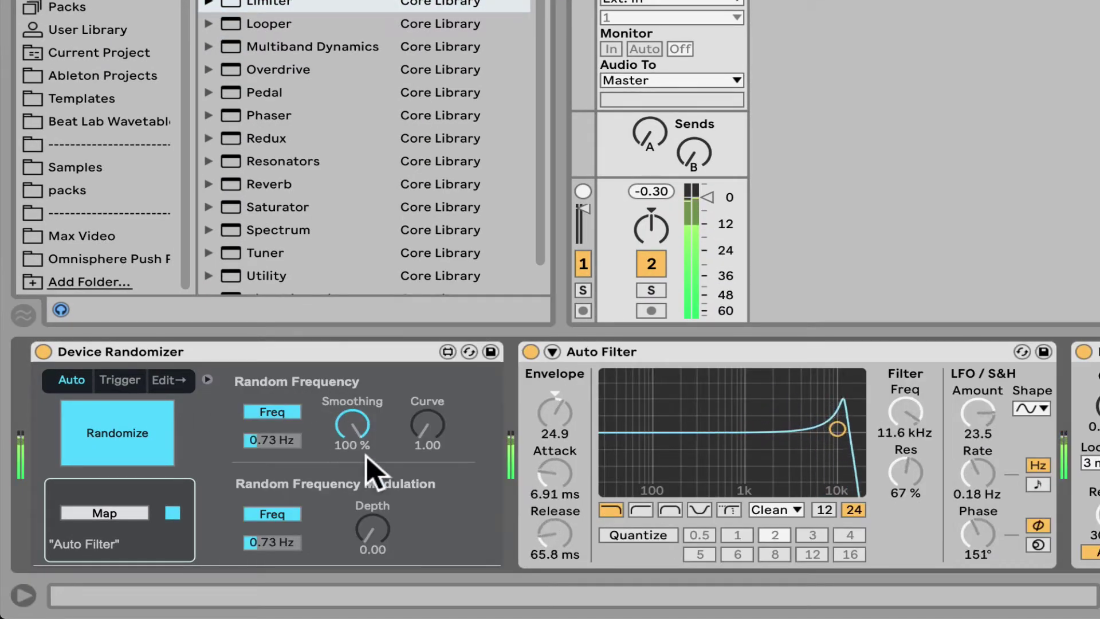
pyautogui.moveTo(281, 447); pyautogui.dragTo(281, 406)
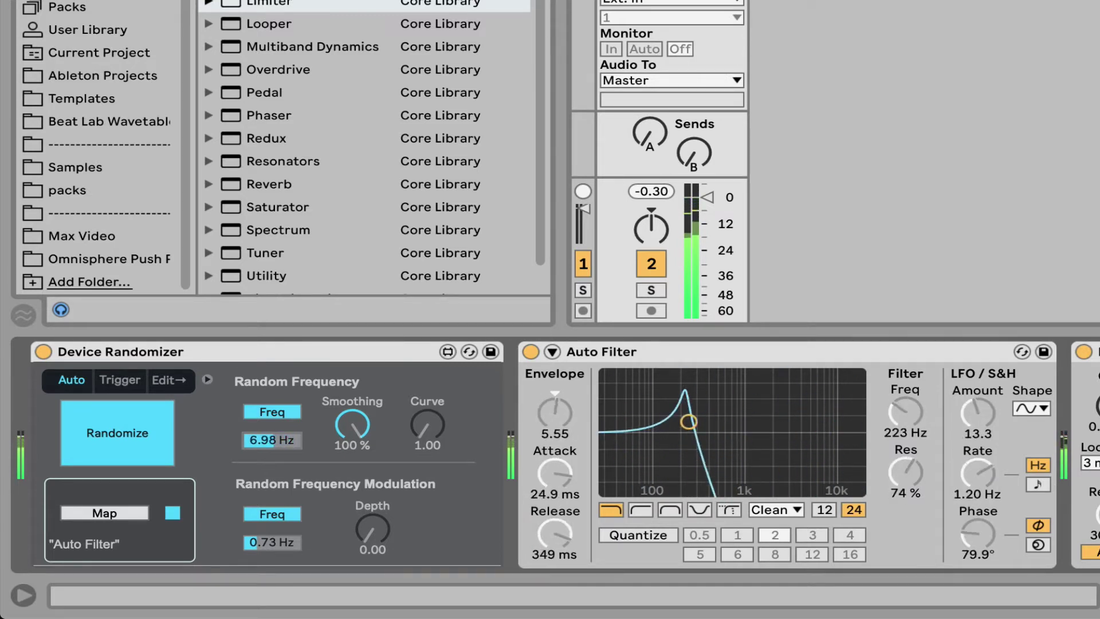
pyautogui.moveTo(432, 423)
pyautogui.mouseDown()
pyautogui.moveTo(432, 378)
pyautogui.moveTo(436, 438)
pyautogui.mouseUp()
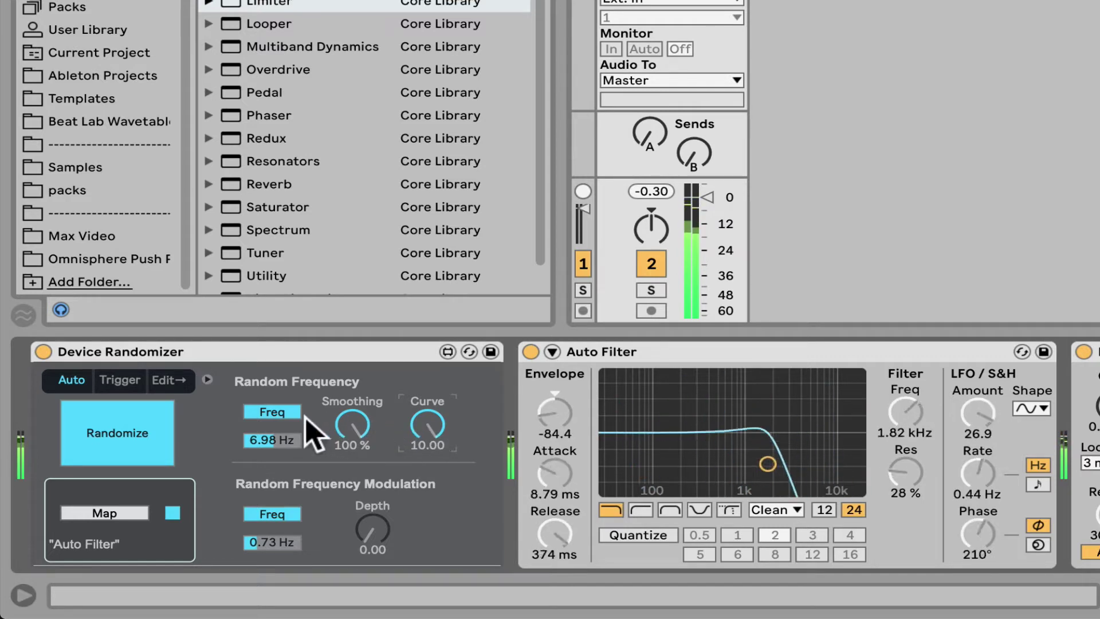
# Step: Switch the random rate to Sync and set it to 1/4 notes
pyautogui.click(289, 415)
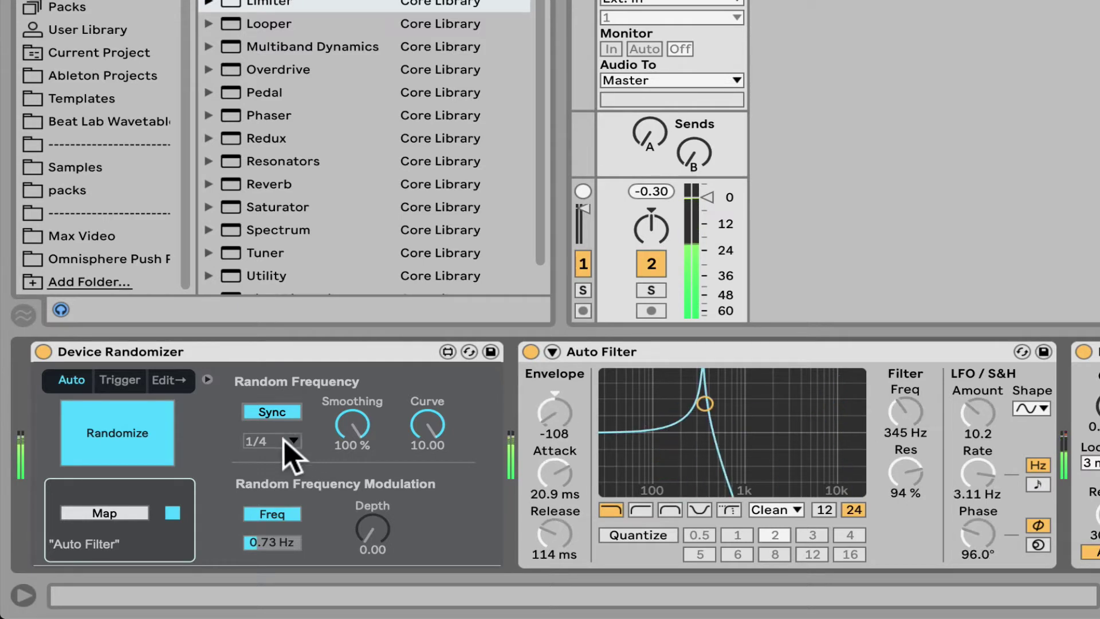
pyautogui.click(290, 442)
pyautogui.click(273, 406)
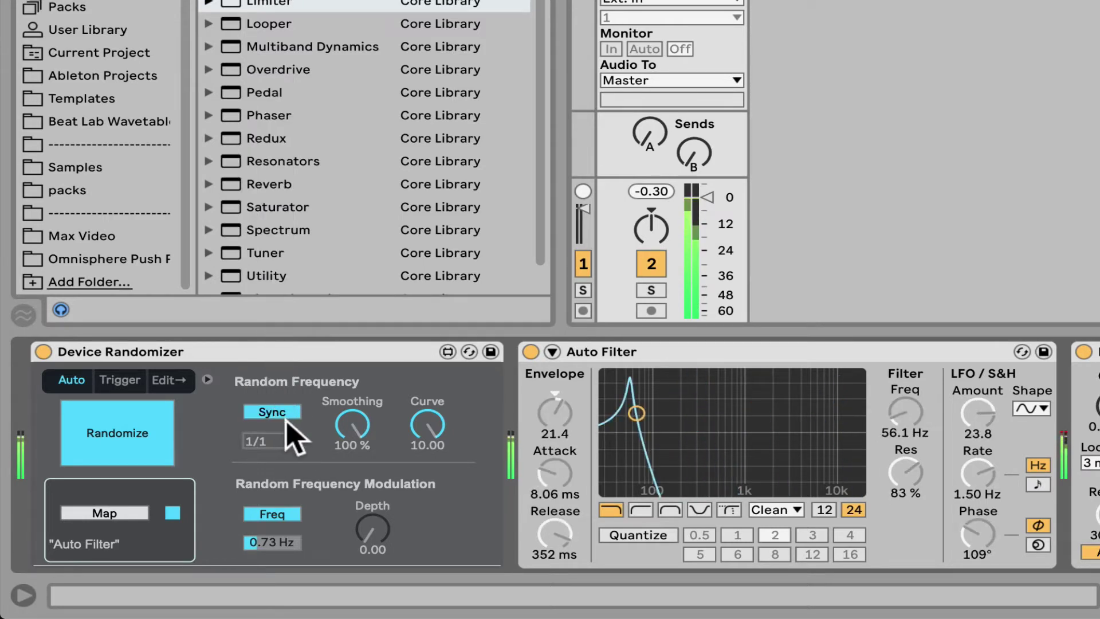
pyautogui.click(290, 441)
pyautogui.click(273, 300)
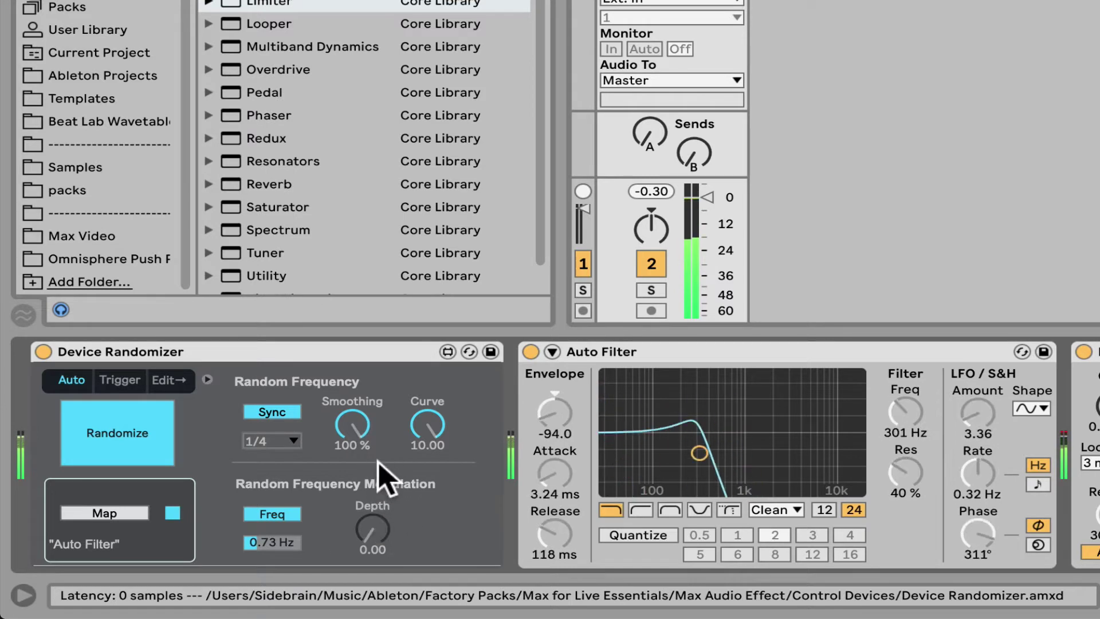
# Step: Try Curve at 1.00 with Smoothing at zero, then return Curve to 10.00
pyautogui.moveTo(421, 435); pyautogui.dragTo(421, 481)
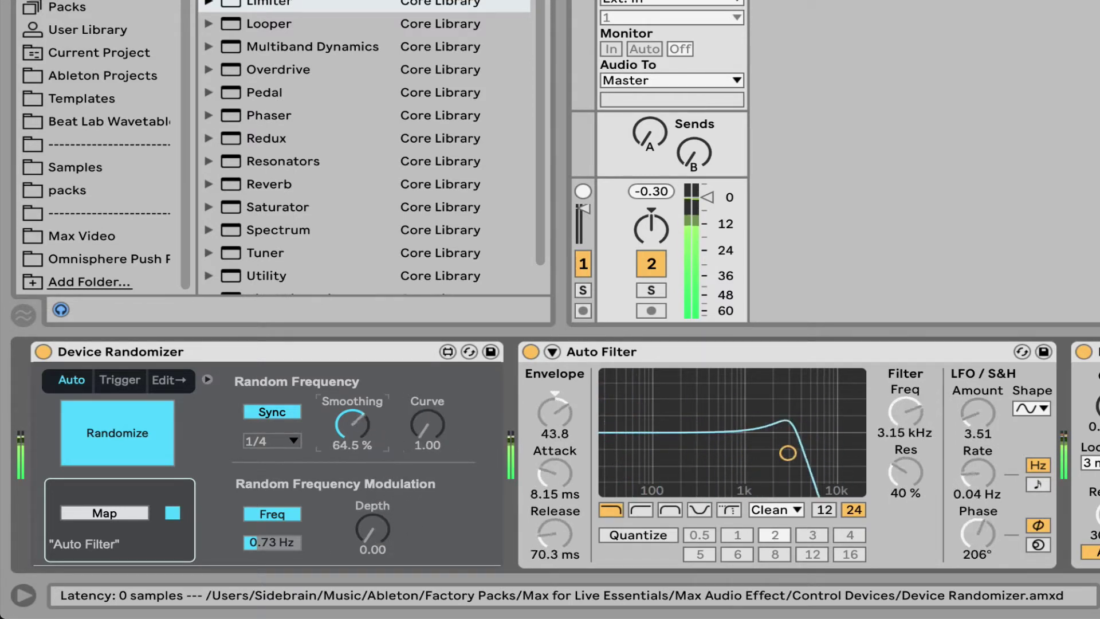
pyautogui.moveTo(361, 423); pyautogui.dragTo(361, 458)
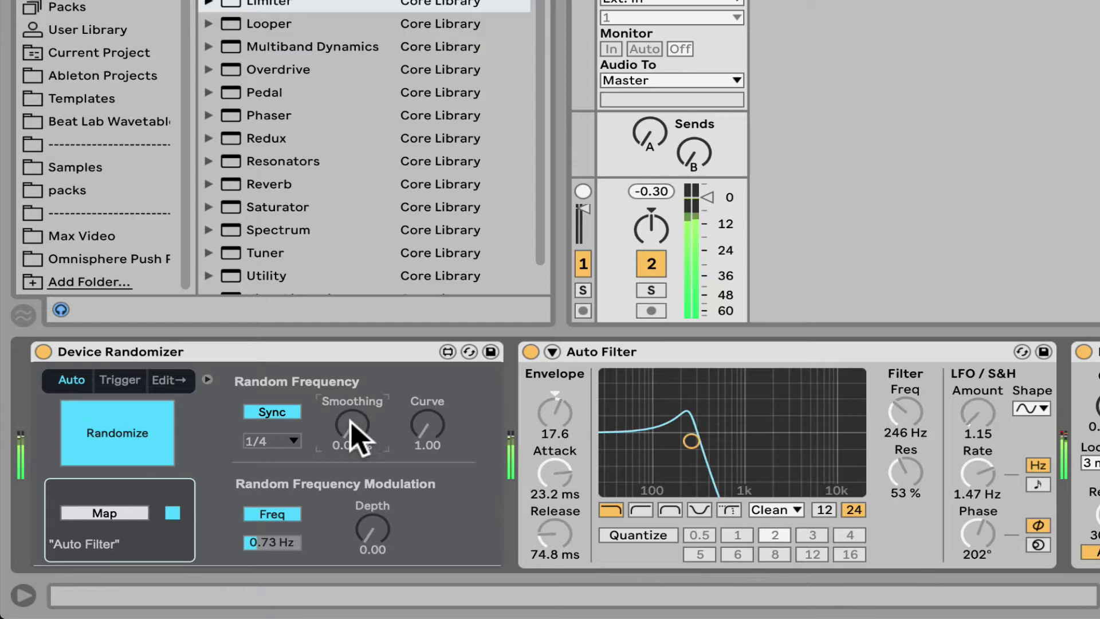
pyautogui.moveTo(420, 437)
pyautogui.mouseDown()
pyautogui.moveTo(420, 395)
pyautogui.moveTo(429, 442)
pyautogui.mouseUp()
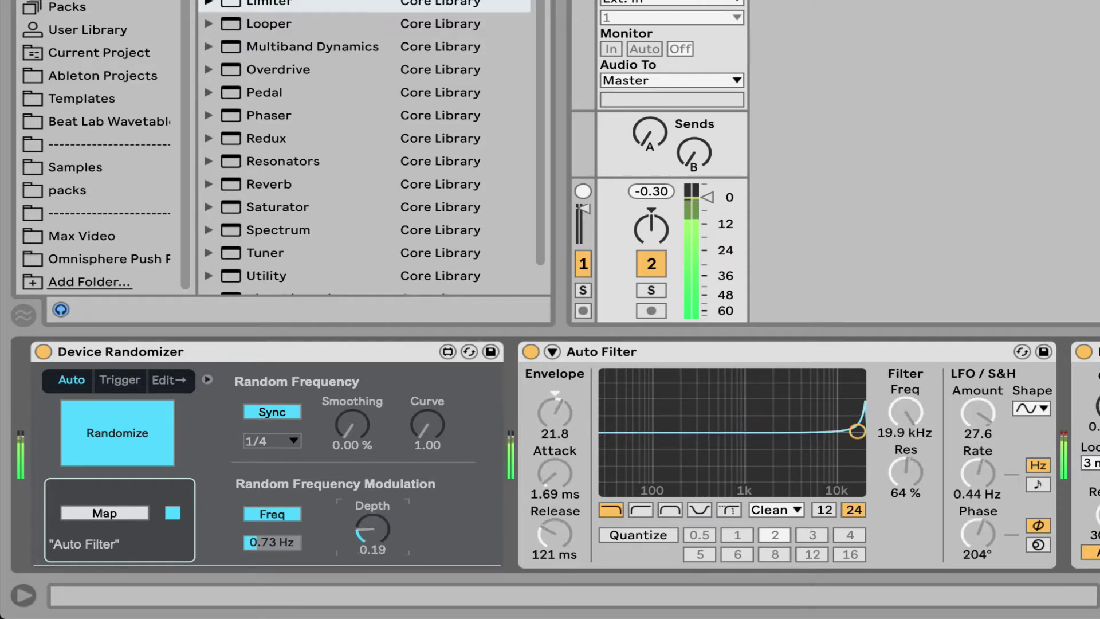
# Step: Set the modulation frequency to 26.2 Hz and Smoothing to 10.0 %
pyautogui.moveTo(272, 542); pyautogui.dragTo(265, 589)
pyautogui.moveTo(343, 425); pyautogui.dragTo(343, 408)
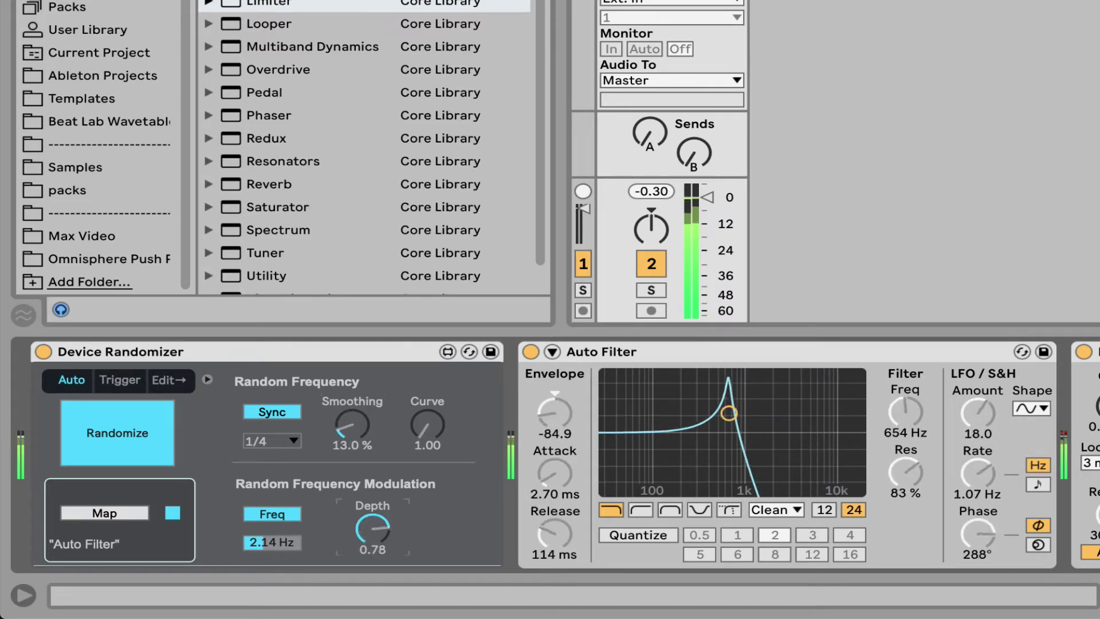
pyautogui.moveTo(266, 547); pyautogui.dragTo(267, 518)
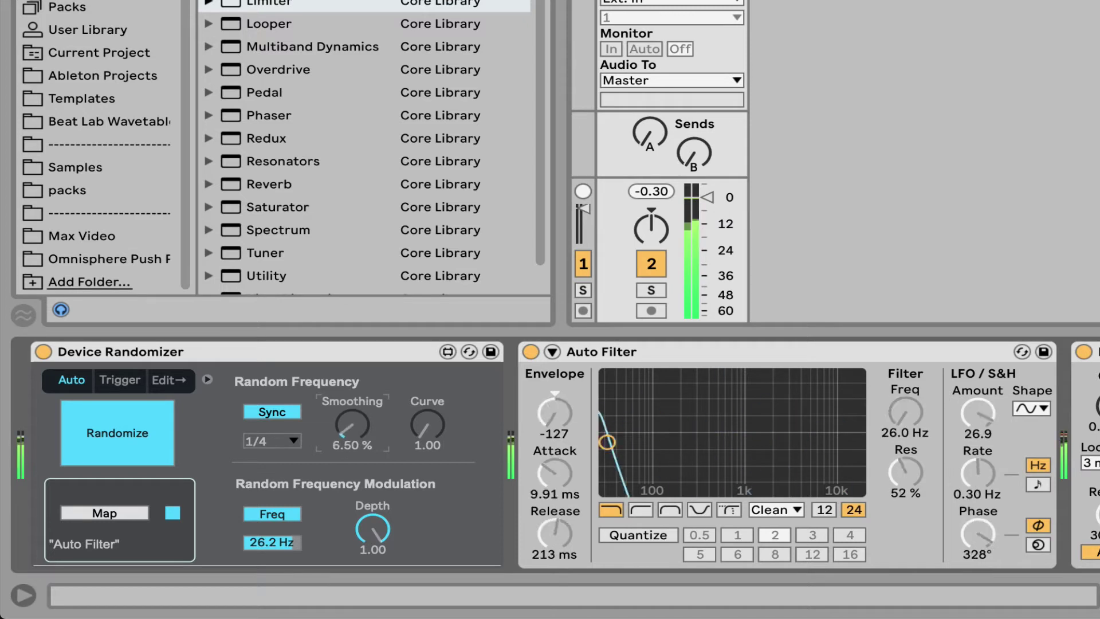
pyautogui.moveTo(352, 424); pyautogui.dragTo(351, 414)
# Step: Sync the frequency modulation to the tempo at 1/4 and bring its Depth to 0.00
pyautogui.moveTo(376, 533); pyautogui.dragTo(376, 573)
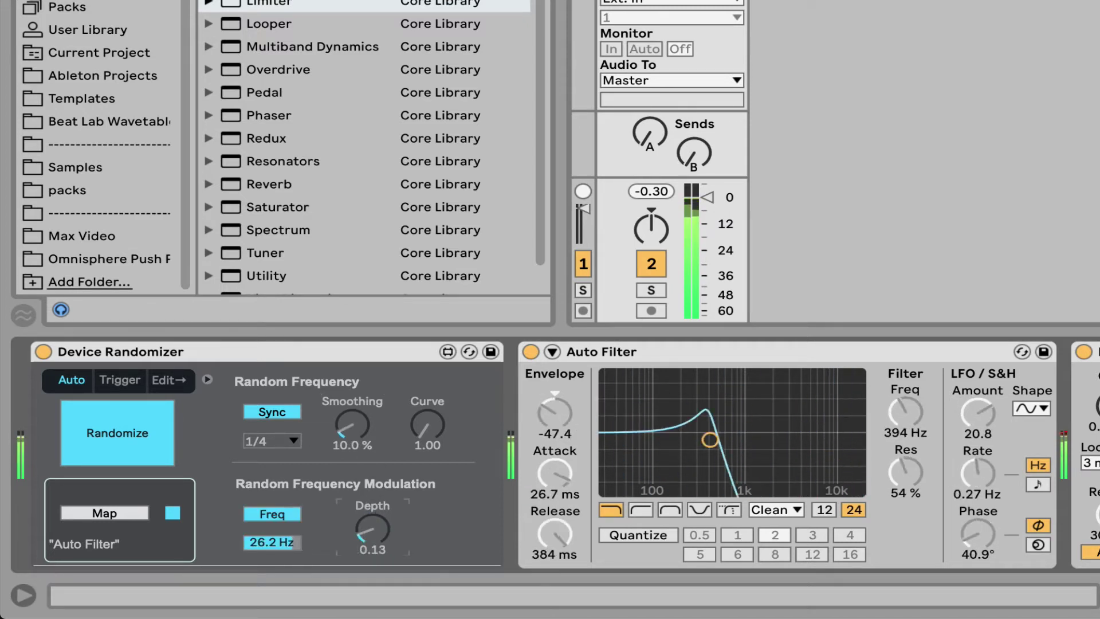
pyautogui.click(293, 514)
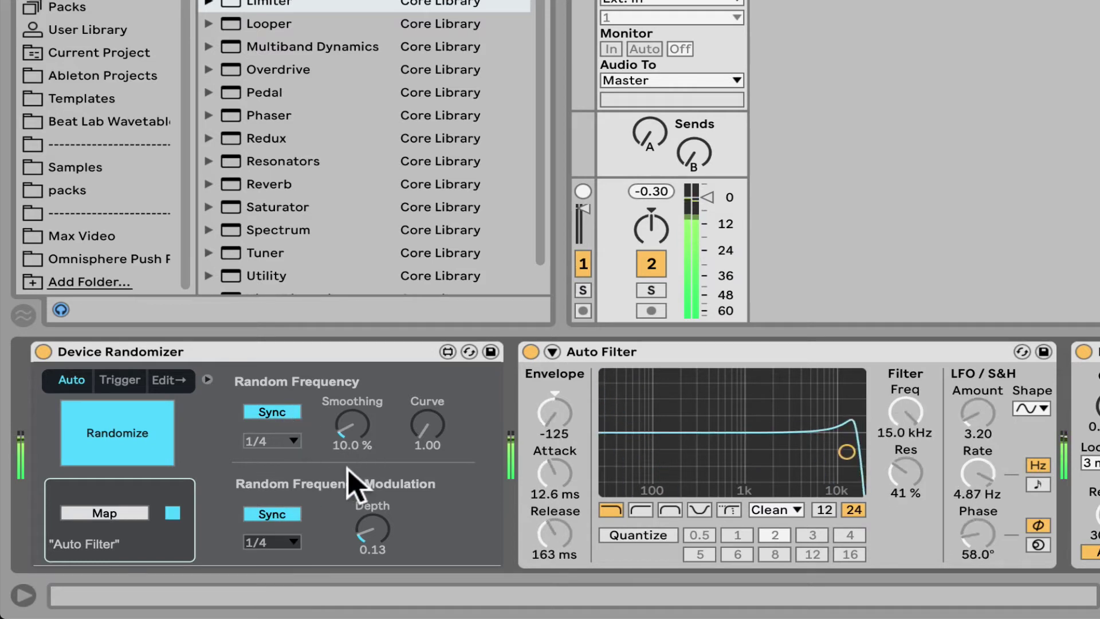
pyautogui.moveTo(357, 532); pyautogui.dragTo(357, 553)
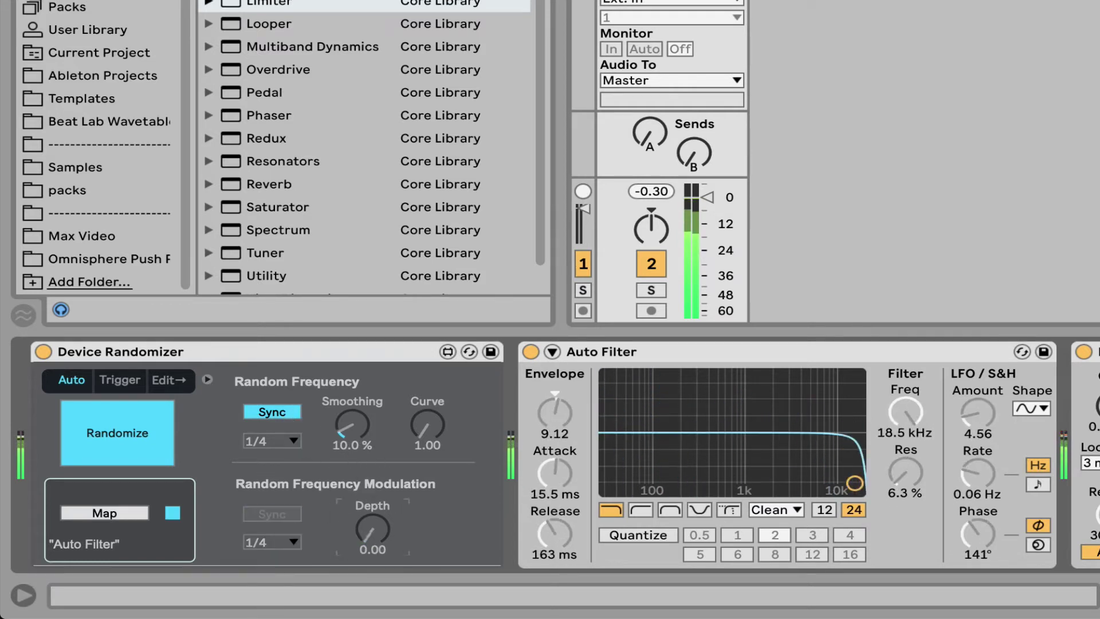
# Step: Collapse the Randomizer, switch it to Trigger mode, and re-roll the Auto Filter settings repeatedly
pyautogui.click(207, 380)
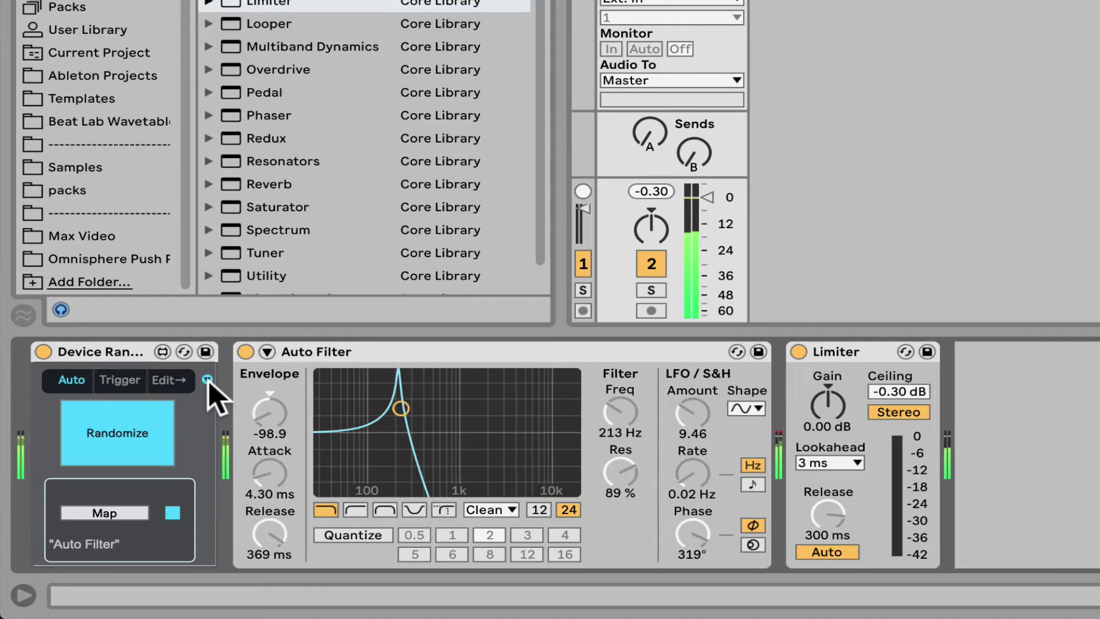
pyautogui.click(132, 384)
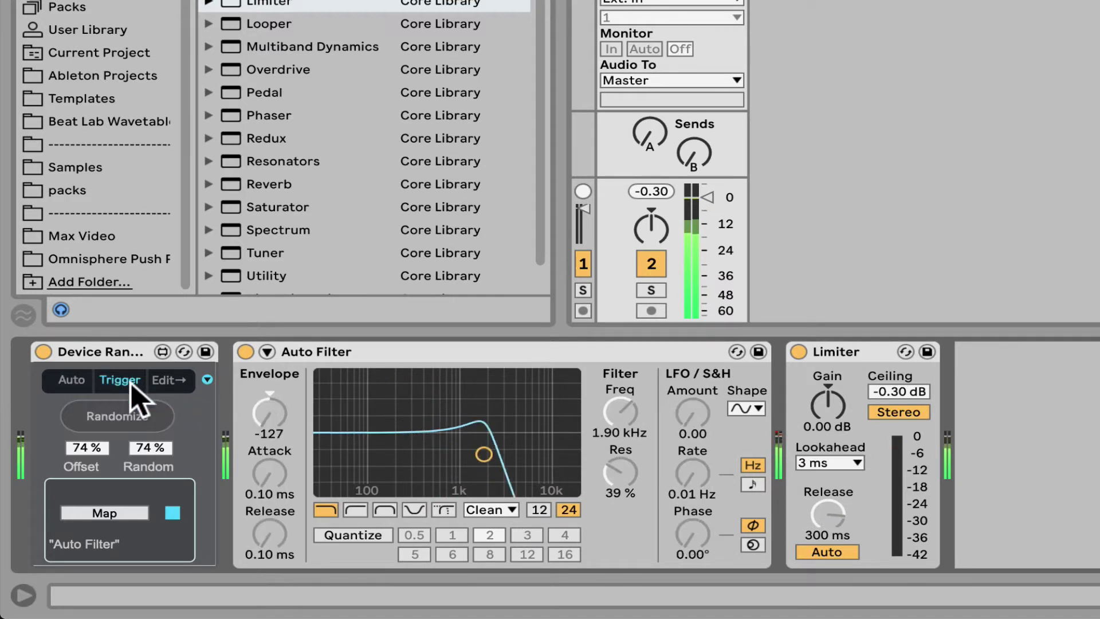
pyautogui.click(126, 414)
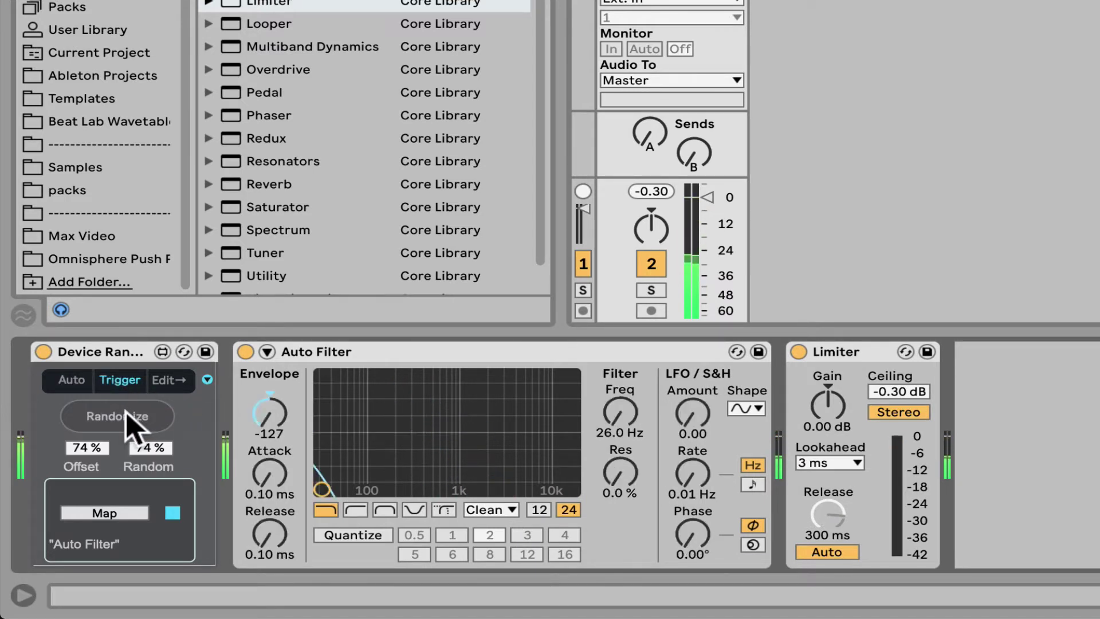
pyautogui.click(126, 414)
pyautogui.click(126, 413)
pyautogui.click(126, 414)
pyautogui.click(126, 414)
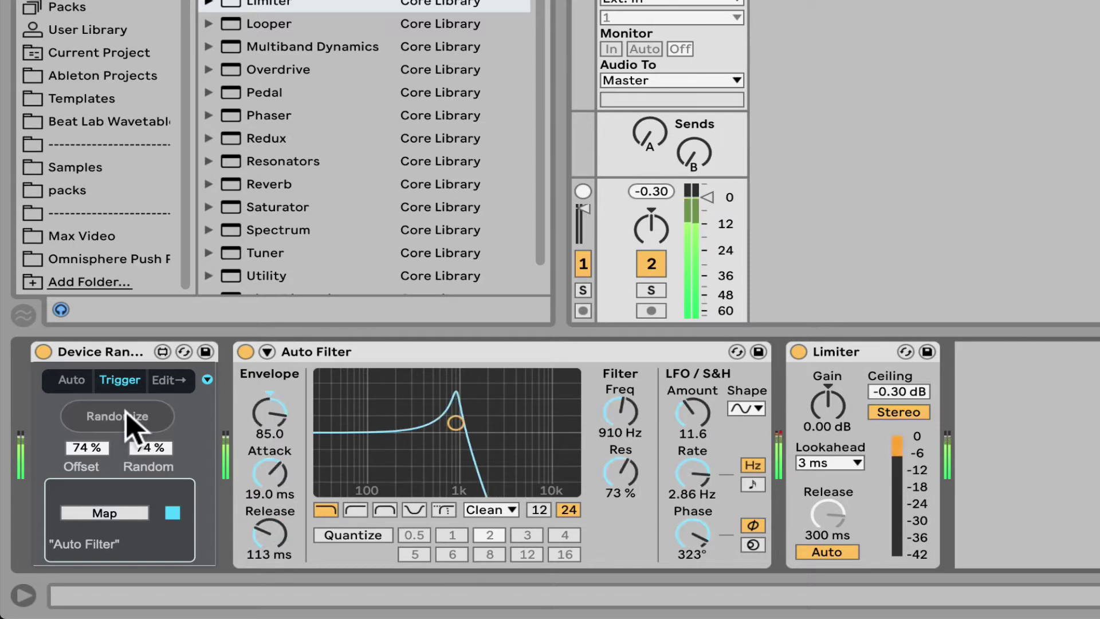
pyautogui.click(126, 413)
pyautogui.click(126, 414)
pyautogui.click(126, 414)
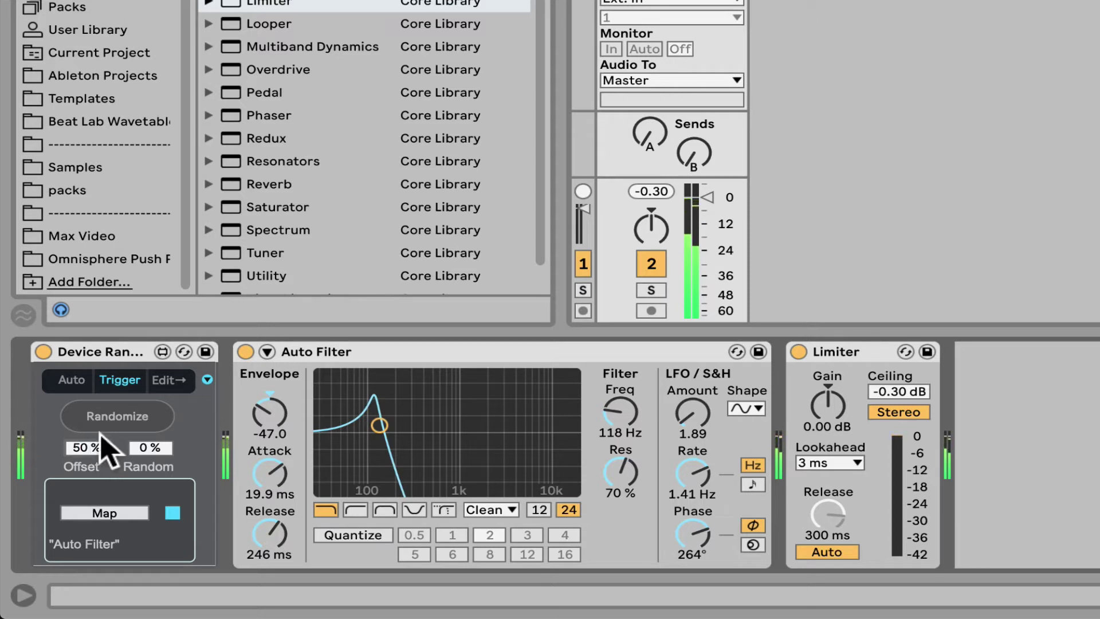
pyautogui.click(126, 417)
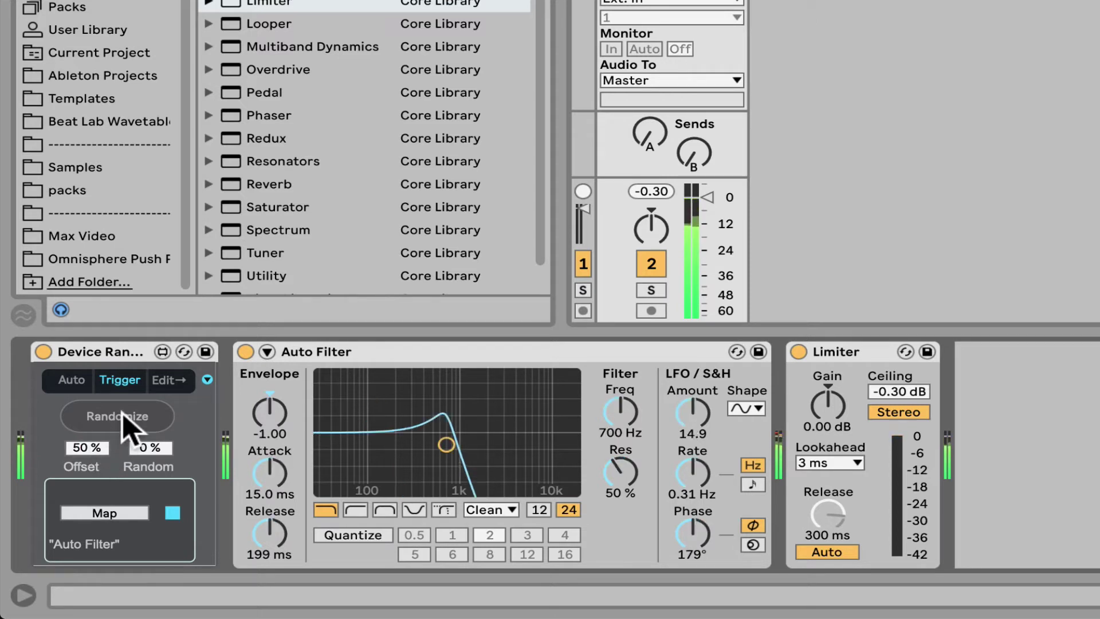
# Step: Lower Offset toward 0 % and re-randomize with Random at 100 %, landing cutoff at 46.1 Hz
pyautogui.moveTo(94, 448); pyautogui.dragTo(100, 465)
pyautogui.click(121, 420)
pyautogui.click(109, 432)
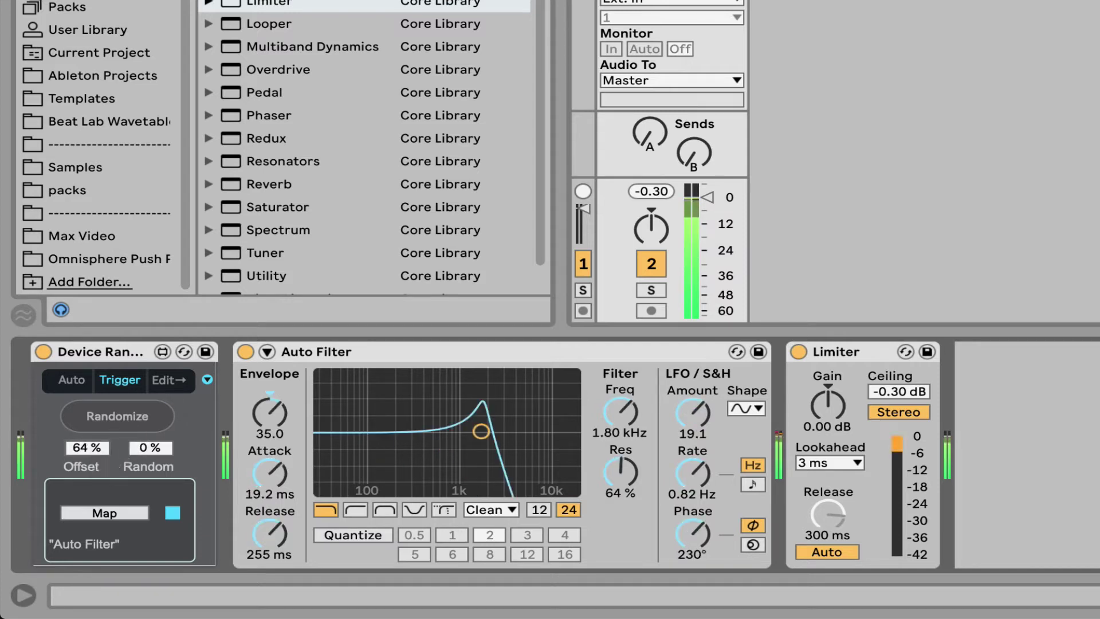
pyautogui.moveTo(87, 447); pyautogui.dragTo(87, 451)
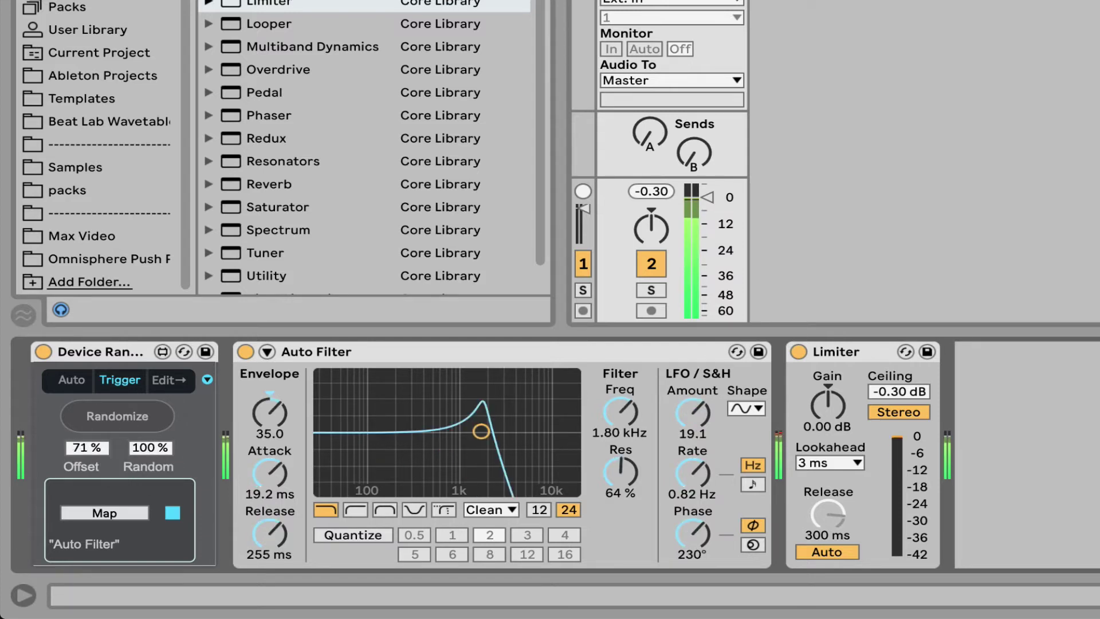
pyautogui.click(116, 418)
pyautogui.click(116, 418)
pyautogui.click(116, 418)
pyautogui.click(116, 418)
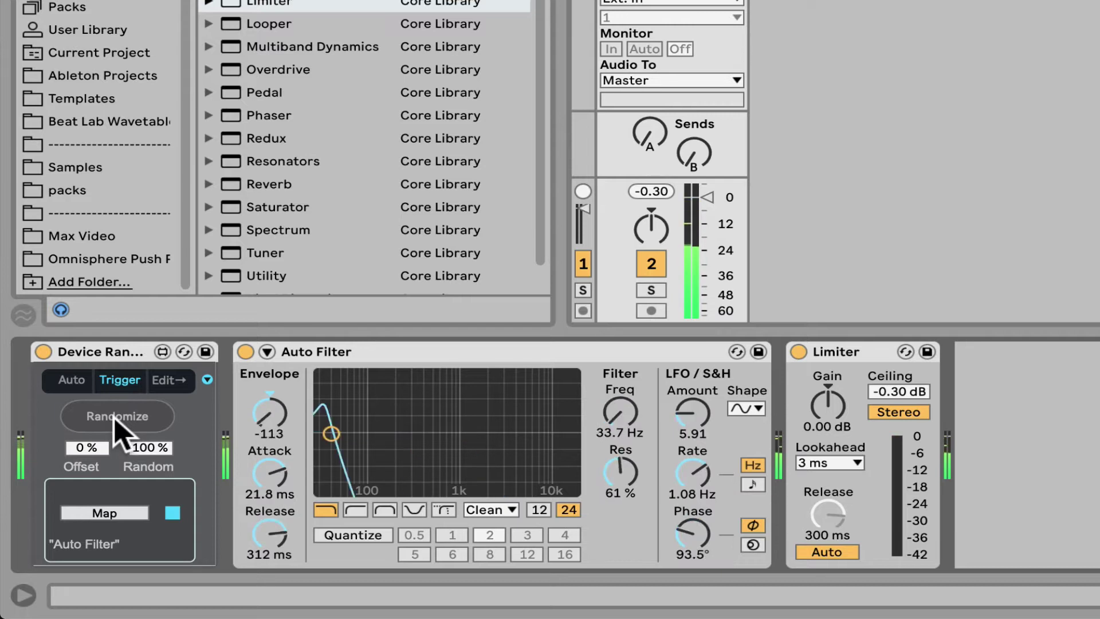
pyautogui.click(115, 419)
pyautogui.click(116, 420)
pyautogui.click(115, 419)
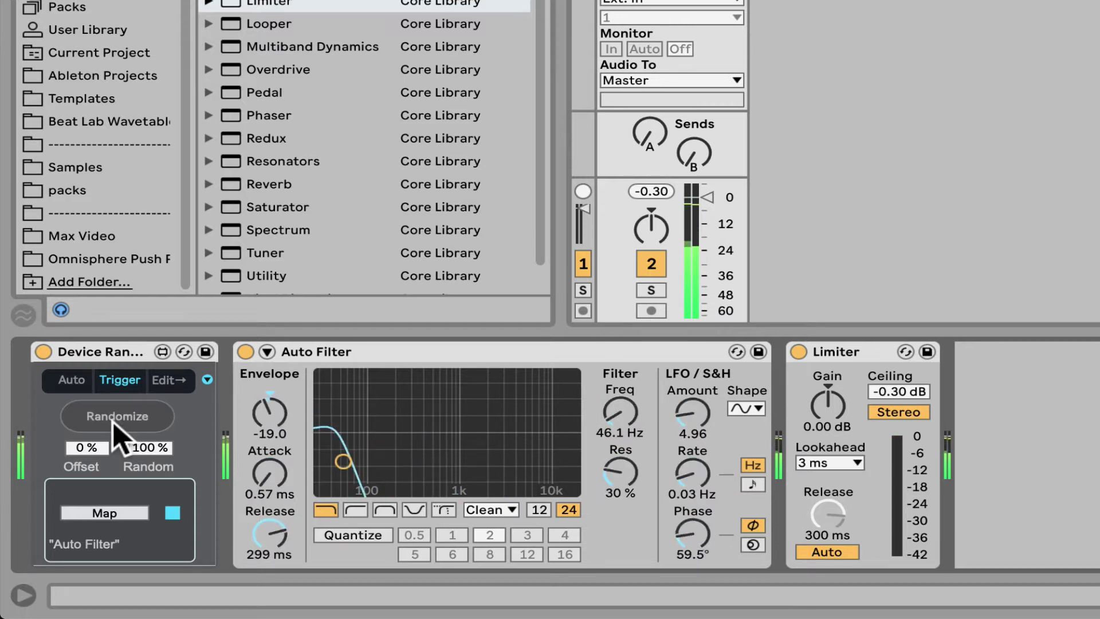
# Step: Show the Edit list of 15 Auto Filter parameters, Frequency to S/C Mix, and switch Morph off
pyautogui.click(165, 381)
pyautogui.click(202, 381)
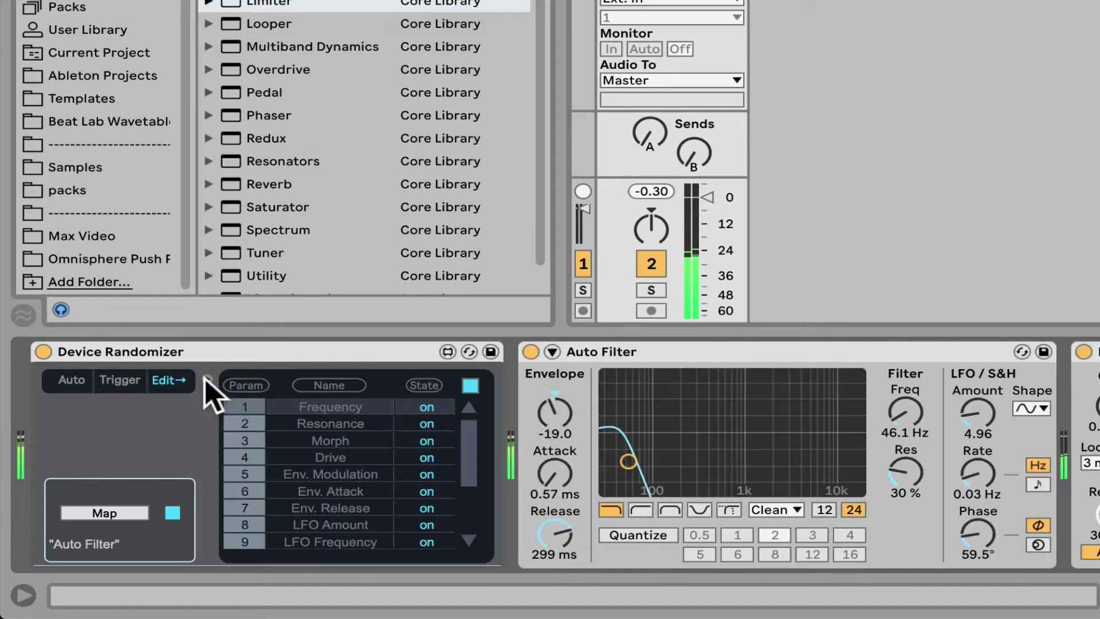
pyautogui.moveTo(462, 434); pyautogui.dragTo(465, 493)
pyautogui.click(427, 442)
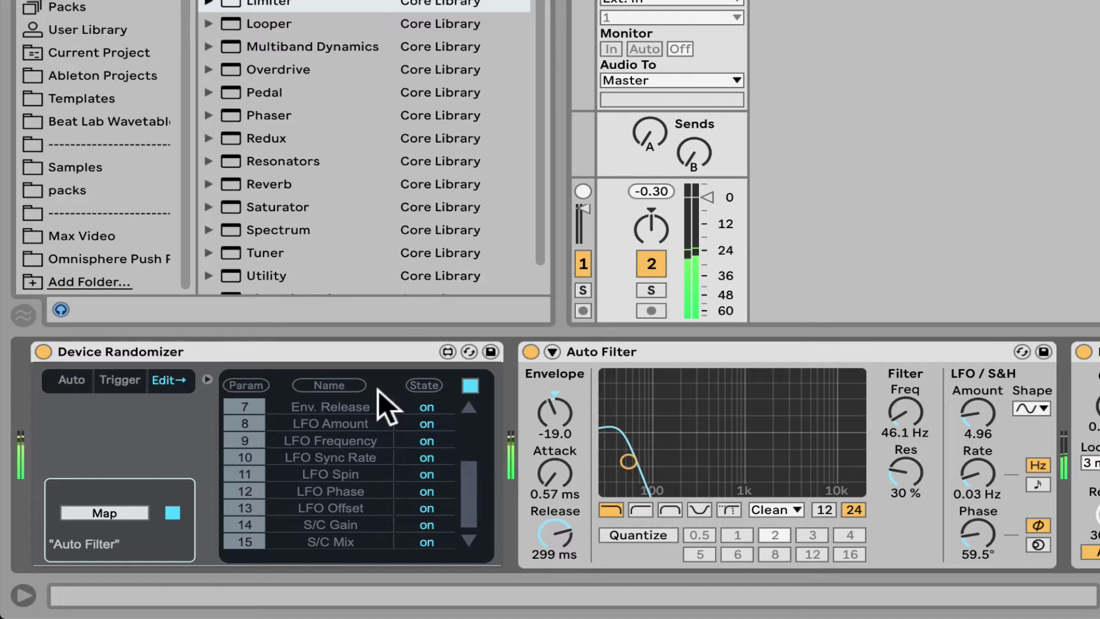
# Step: Load a Core Library Reverb at the end of the chain and delete Auto Filter and Limiter
pyautogui.scroll(-2, 319, 152)
pyautogui.scroll(6, 329, 154)
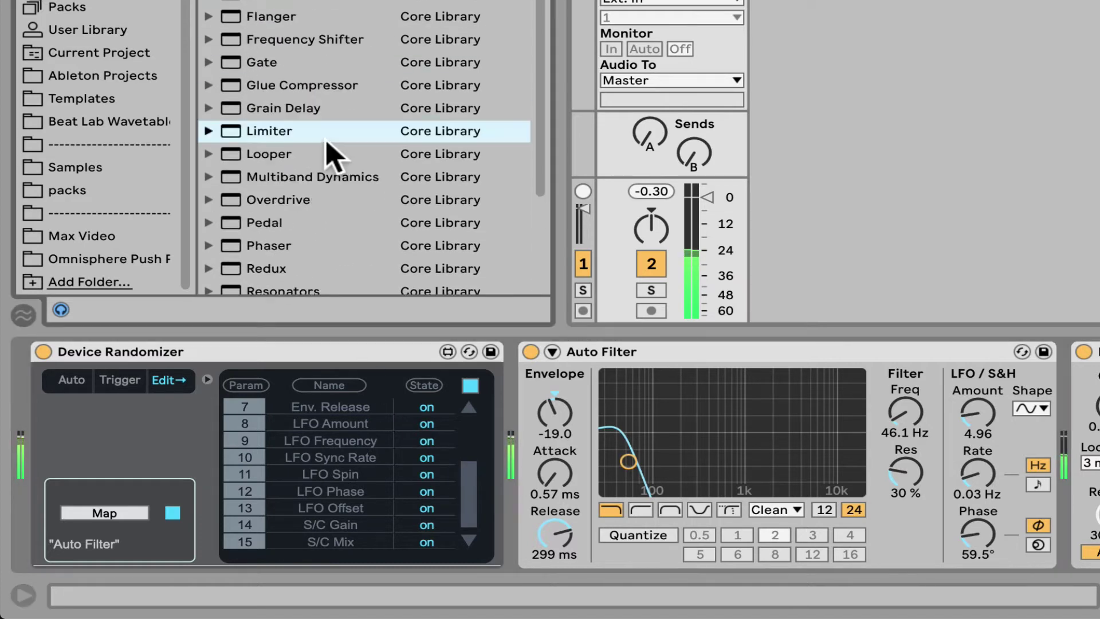
pyautogui.scroll(-7, 329, 155)
pyautogui.moveTo(274, 144)
pyautogui.mouseDown()
pyautogui.moveTo(218, 316)
pyautogui.moveTo(125, 438)
pyautogui.moveTo(307, 143)
pyautogui.mouseUp()
pyautogui.doubleClick(298, 144)
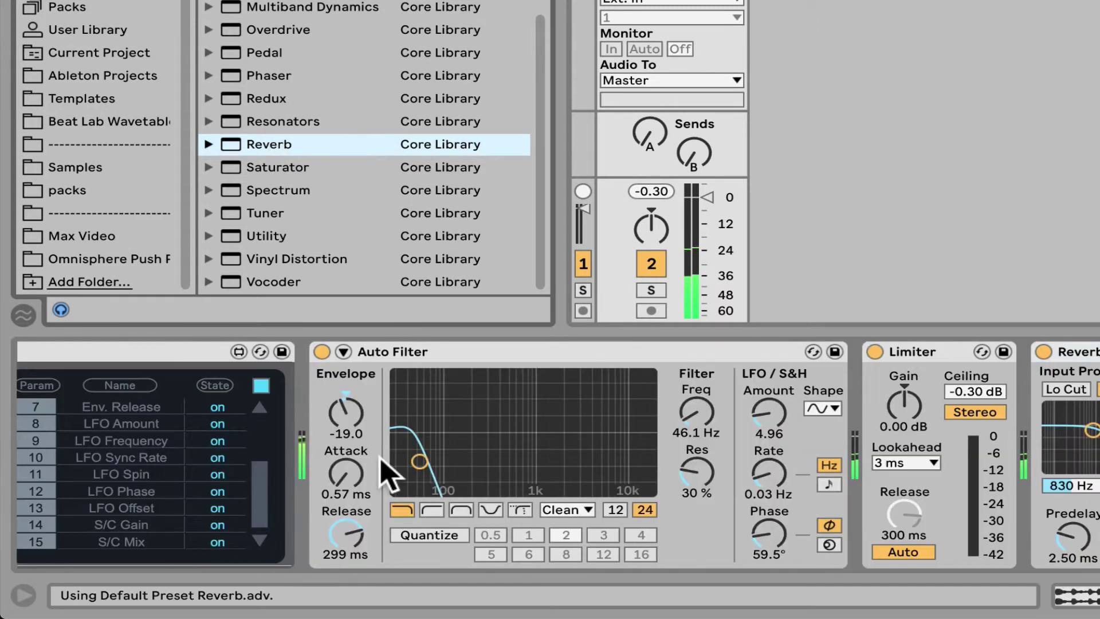
pyautogui.hscroll(-4, 494, 463)
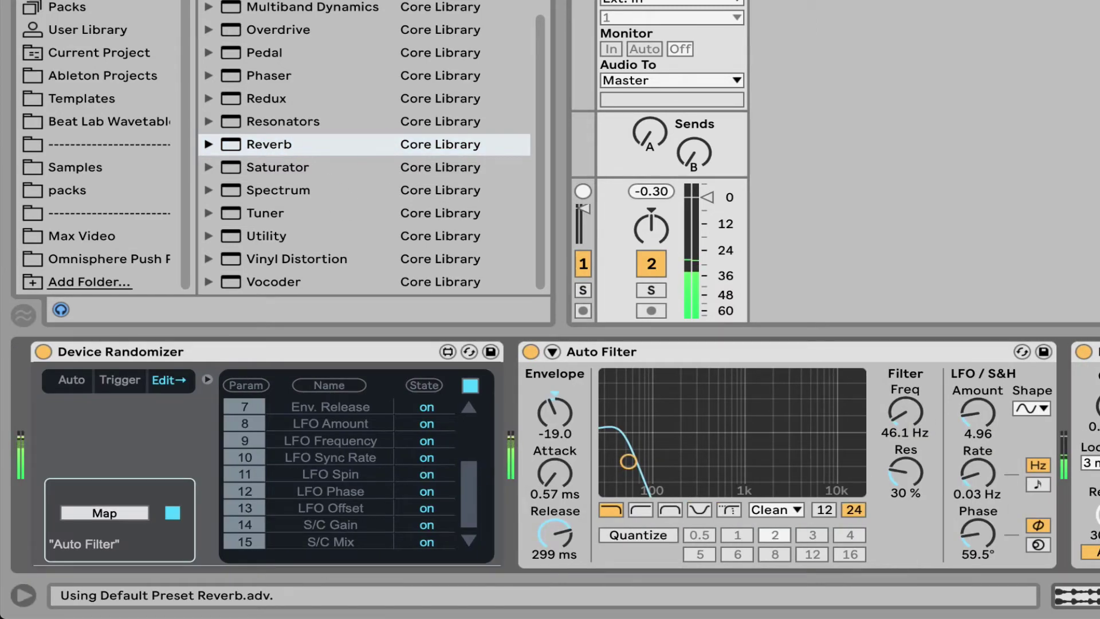
pyautogui.press('Delete')
pyautogui.press('Delete')
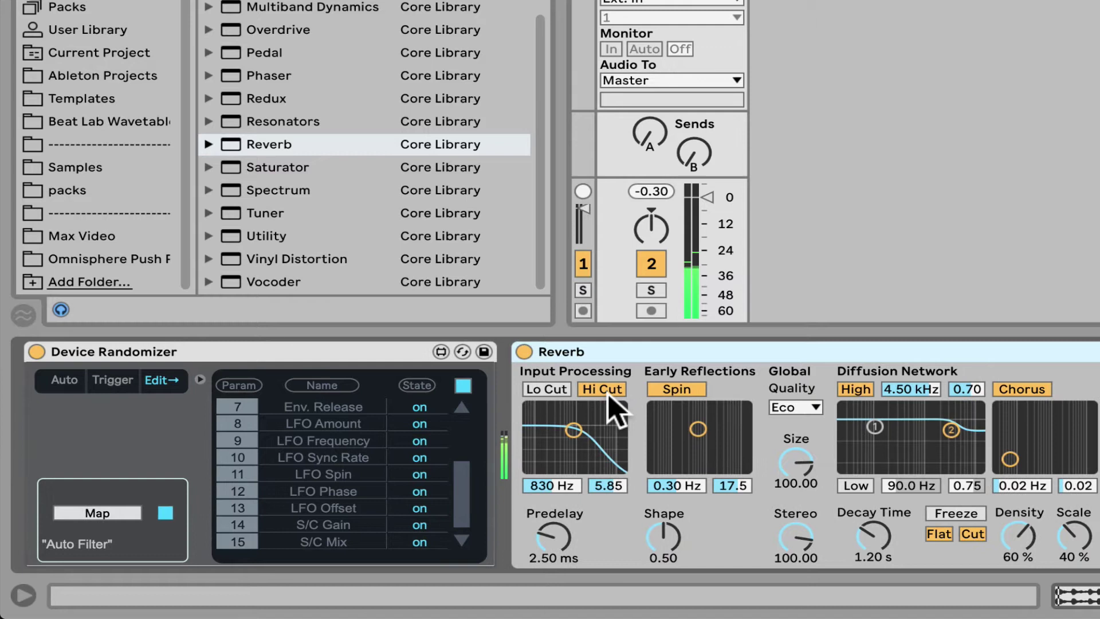
# Step: Map the Device Randomizer to the Reverb and list its parameters, PreDelay to Diffuse Level
pyautogui.click(137, 513)
pyautogui.click(725, 352)
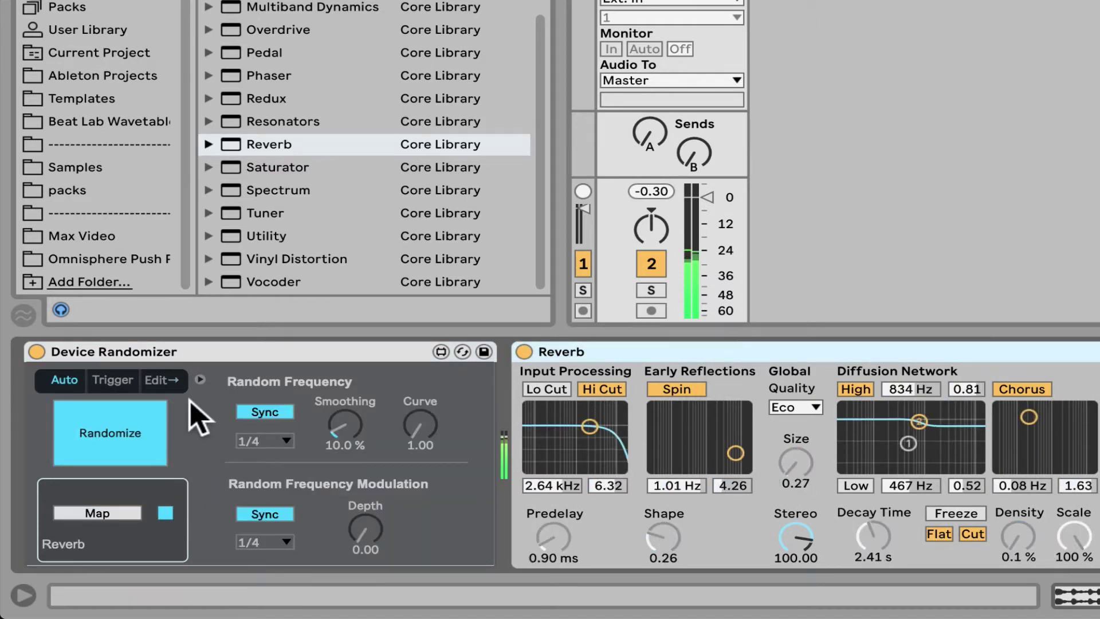
pyautogui.click(165, 380)
pyautogui.scroll(-2, 474, 504)
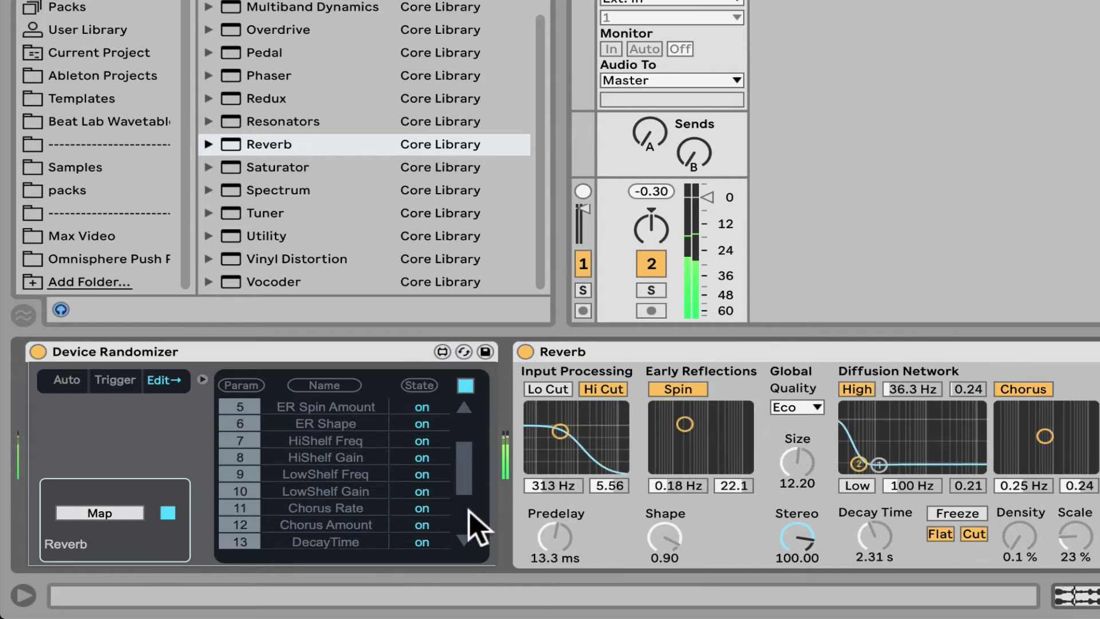
pyautogui.scroll(-2, 474, 521)
pyautogui.scroll(6, 474, 544)
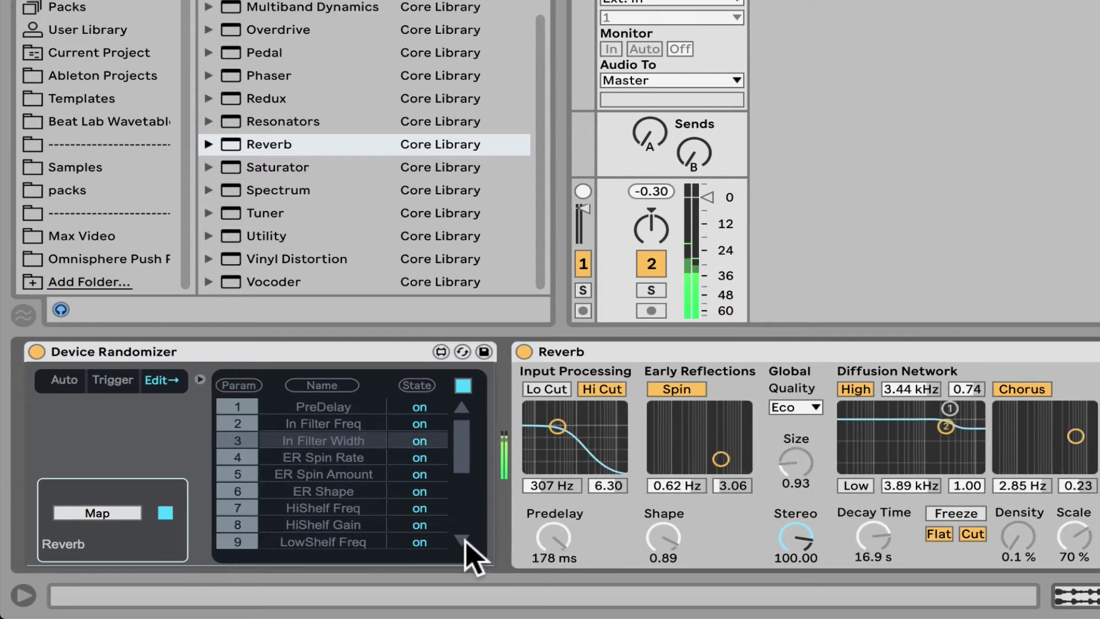
pyautogui.scroll(-10, 466, 545)
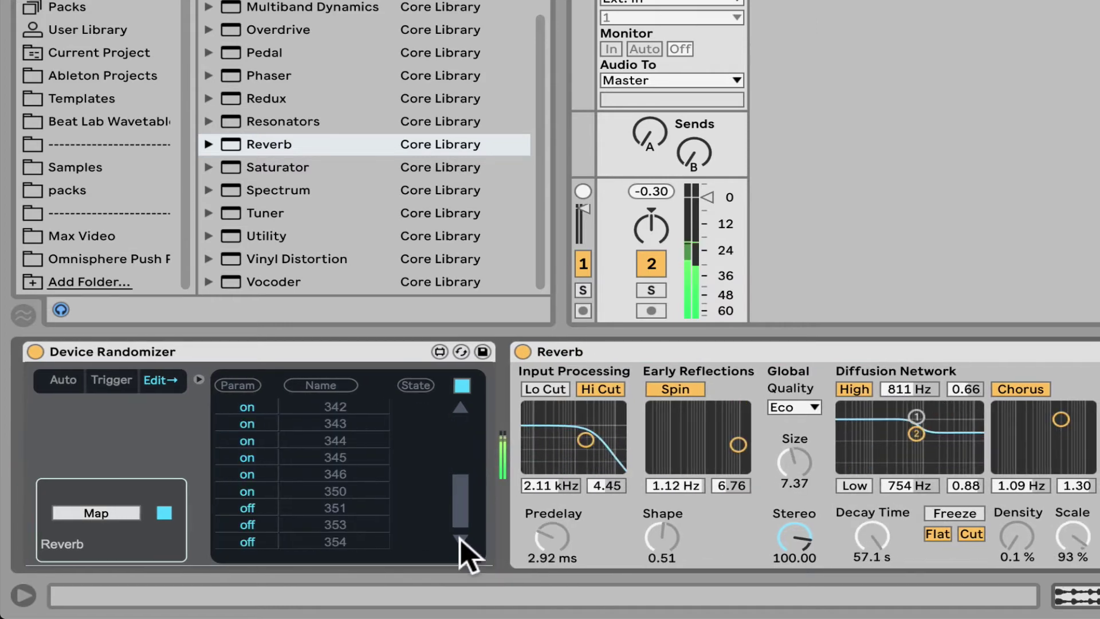
pyautogui.hscroll(-1, 418, 521)
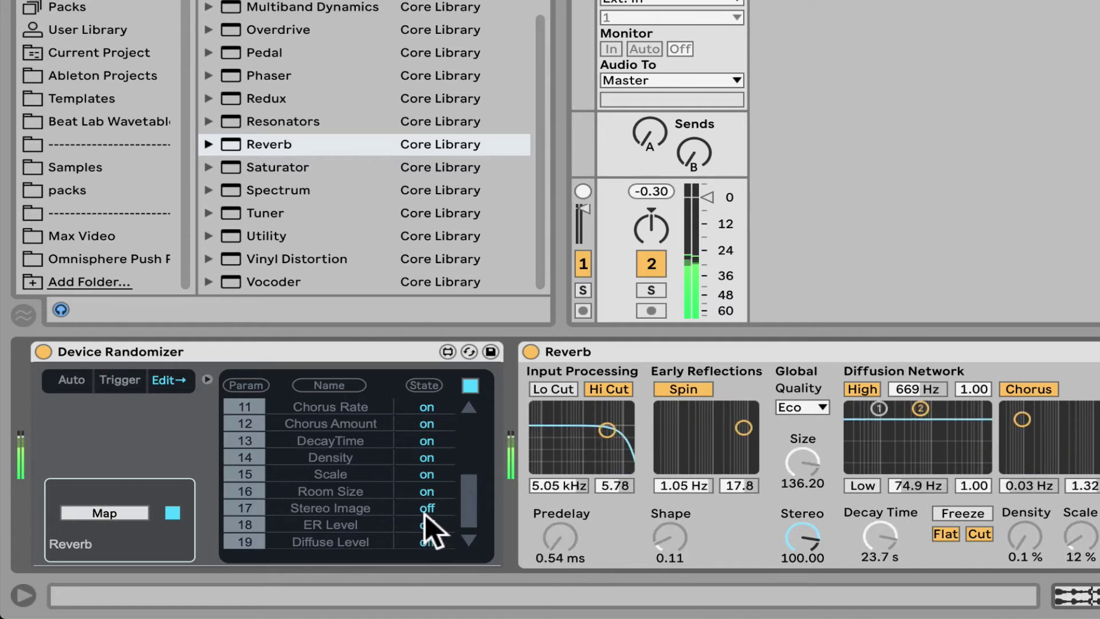
# Step: Switch on Stereo Image, ER Level and Diffuse Level for randomization
pyautogui.click(425, 512)
pyautogui.click(428, 526)
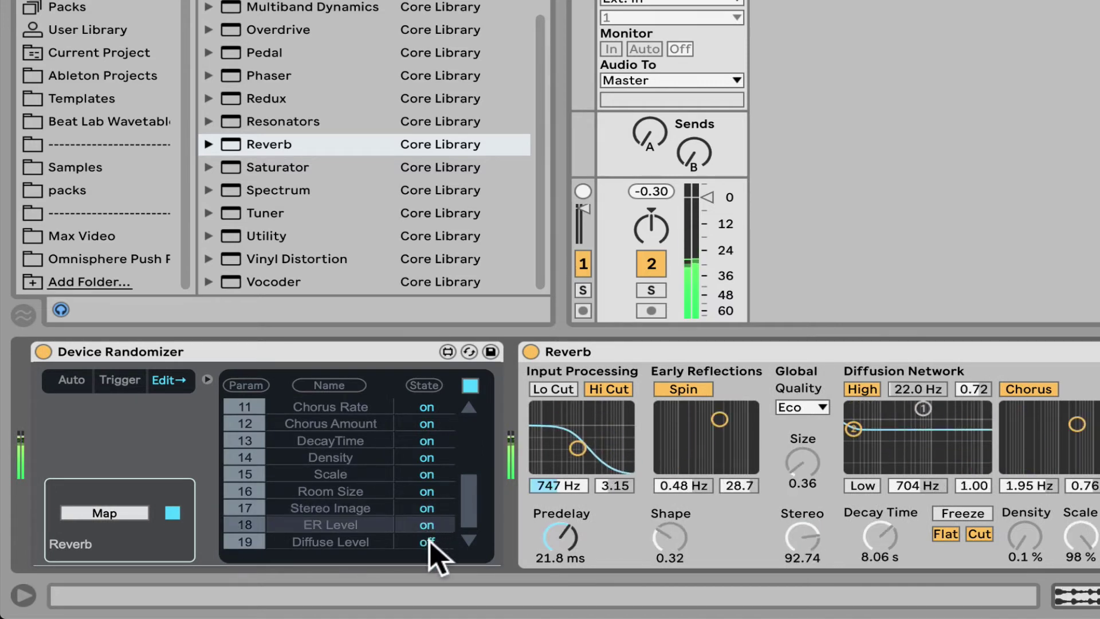
pyautogui.click(427, 542)
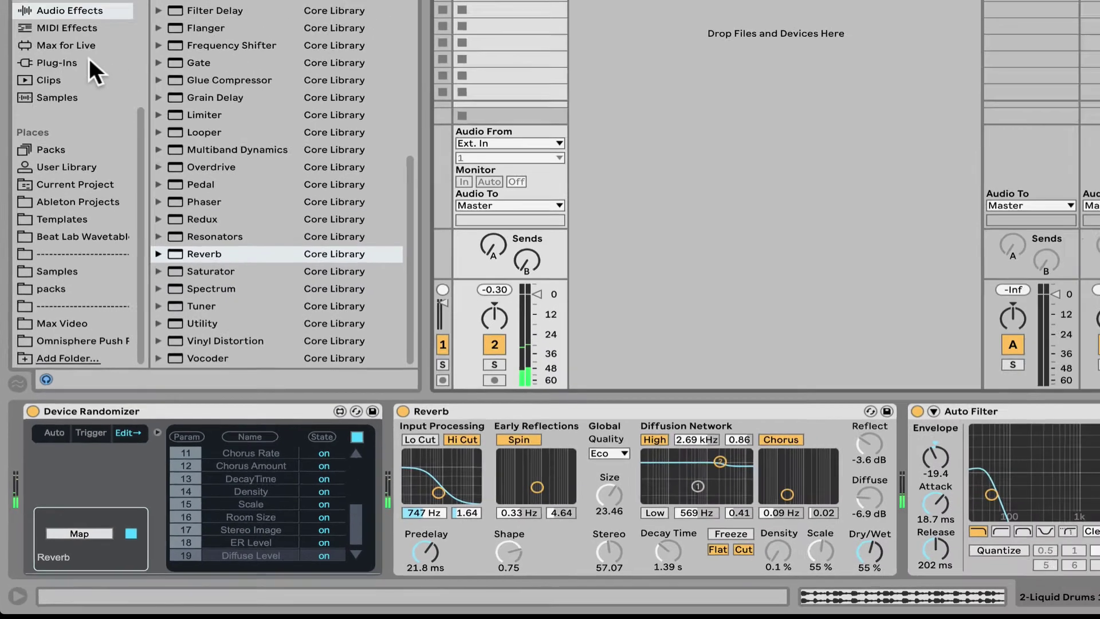
# Step: Load Arturia's Delay TAPE-201 from Plug-Ins > VST > Delays between the Randomizer and Reverb
pyautogui.click(69, 63)
pyautogui.click(135, 107)
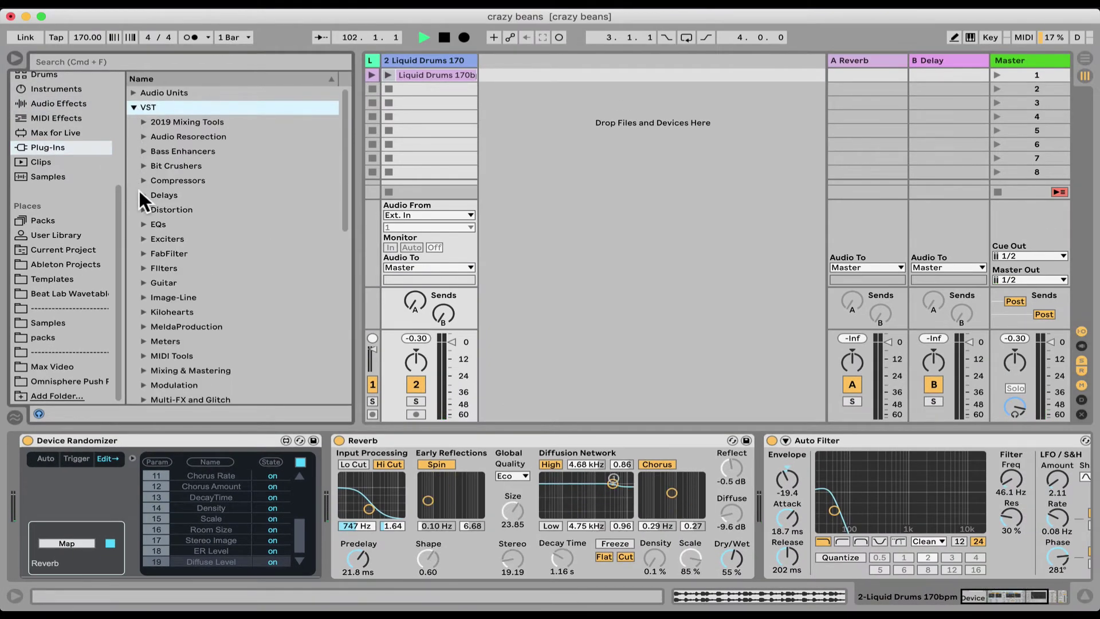
pyautogui.click(142, 194)
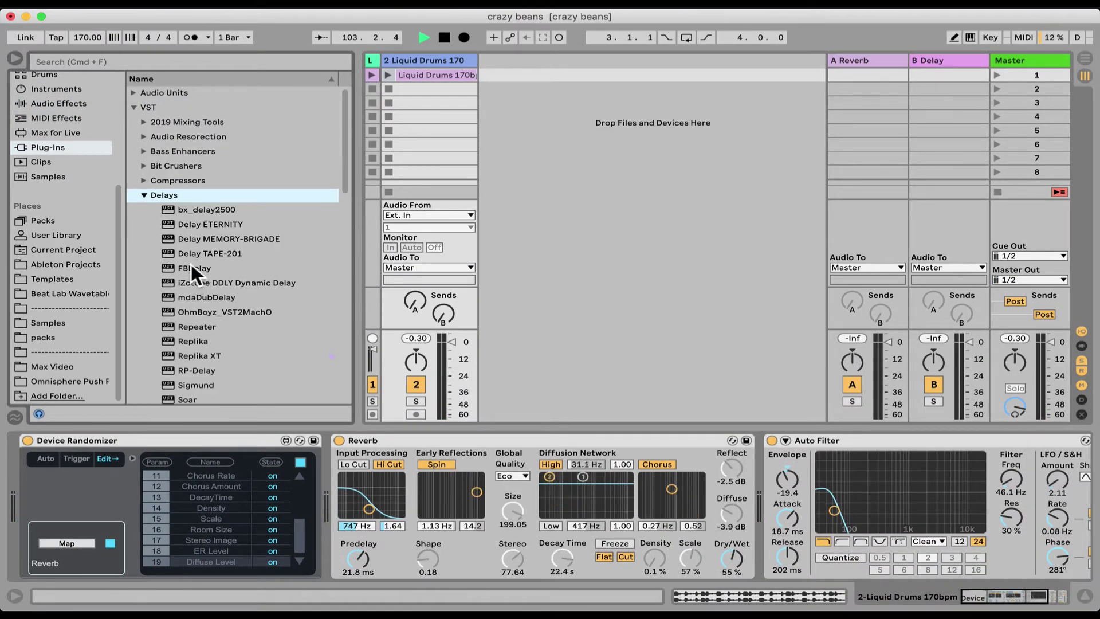
pyautogui.click(199, 249)
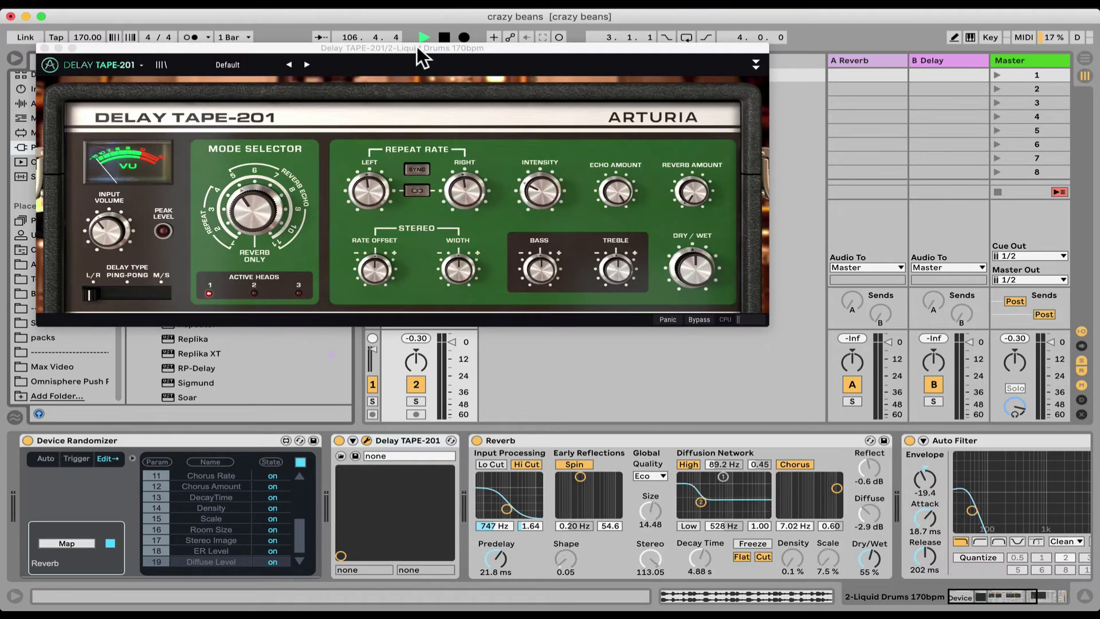
pyautogui.moveTo(418, 46); pyautogui.dragTo(620, 46)
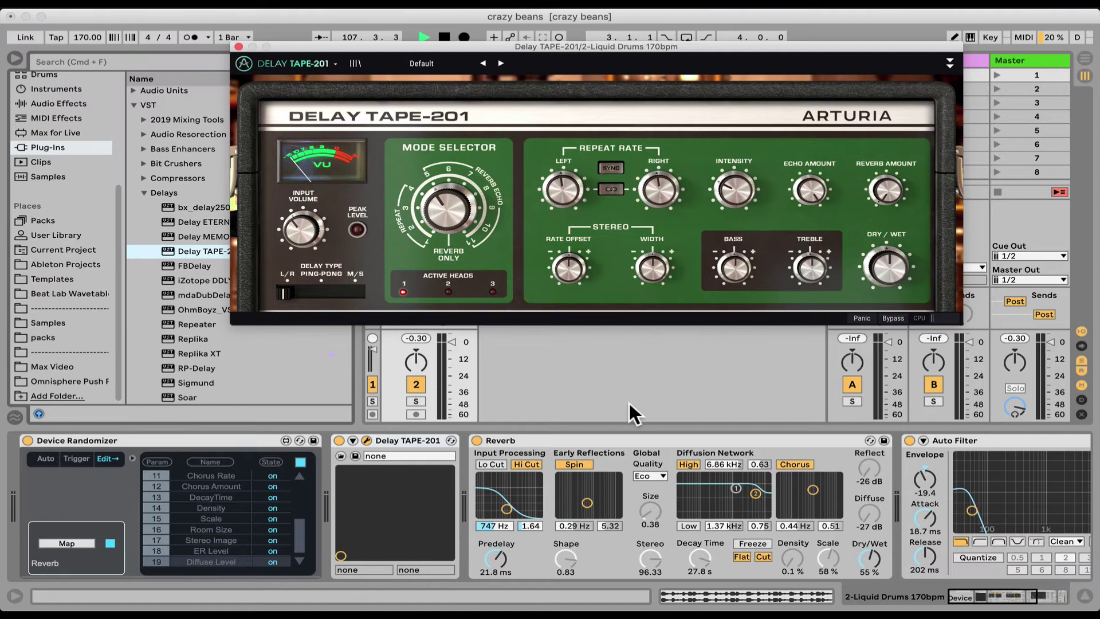
# Step: Delete the Reverb, Auto Filter and Limiter, and expand Delay TAPE-201's parameter panel
pyautogui.click(534, 438)
pyautogui.press('Delete')
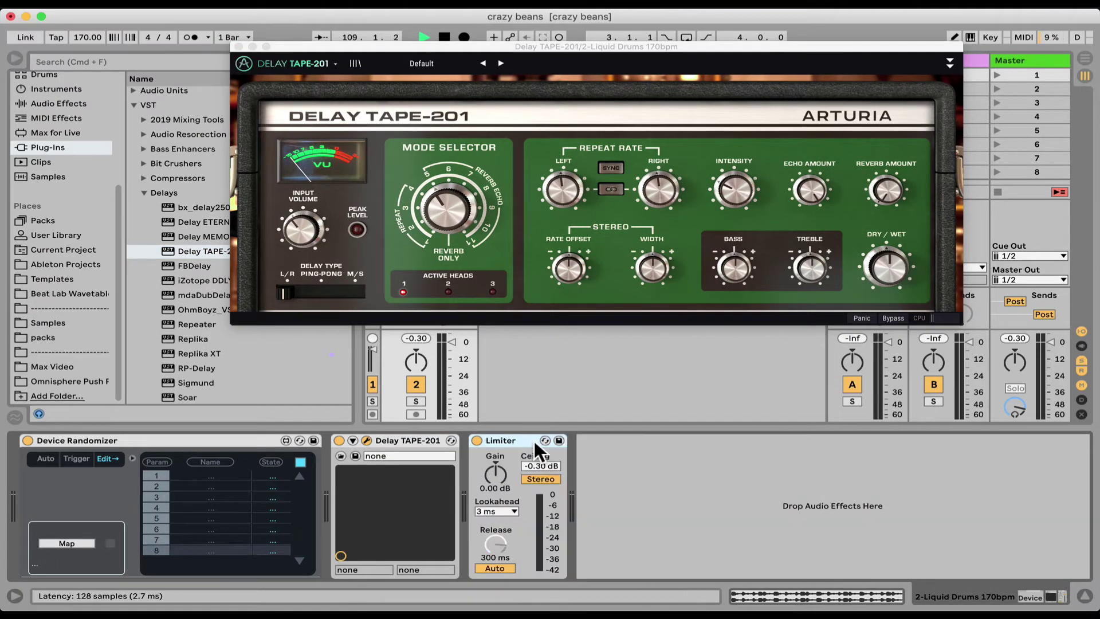
pyautogui.press('Delete')
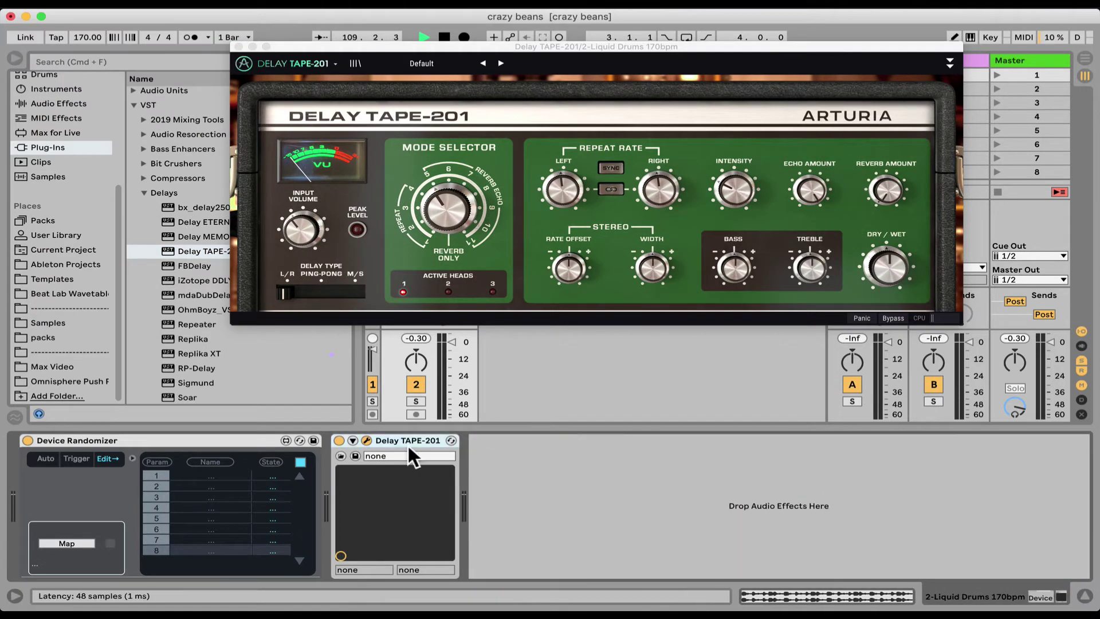
pyautogui.click(353, 440)
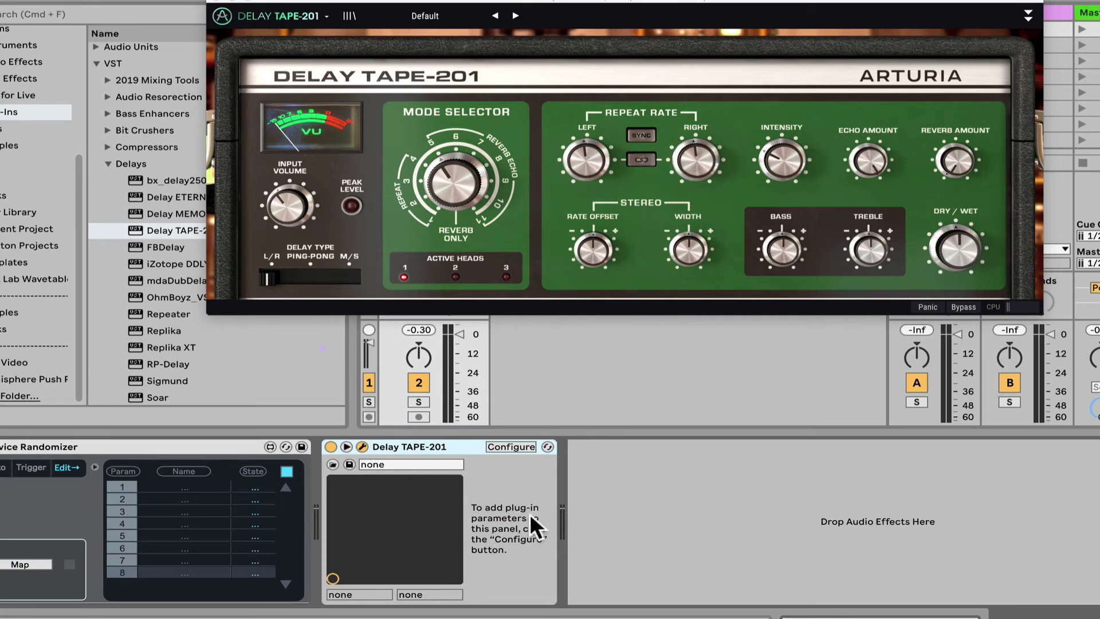
# Step: Configure Delay TAPE-201 to expose Mode Selector, Repeat Rates, Stereo Width, Rate Offset, Intensity, Echo and Reverb Amount
pyautogui.click(510, 444)
pyautogui.click(498, 168)
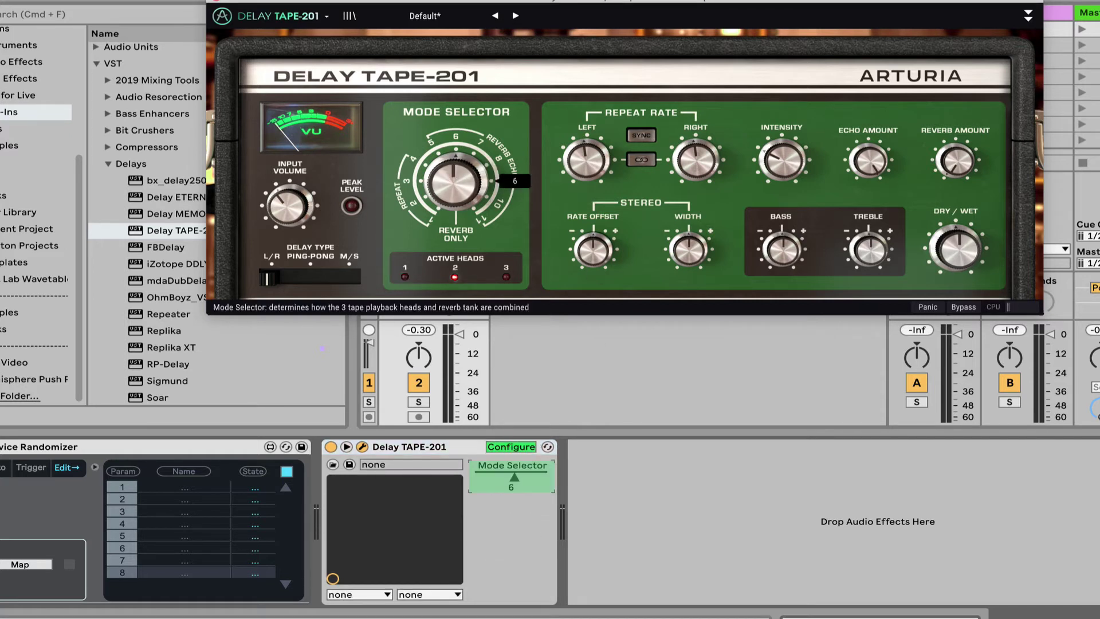
pyautogui.click(580, 162)
pyautogui.click(695, 160)
pyautogui.click(689, 249)
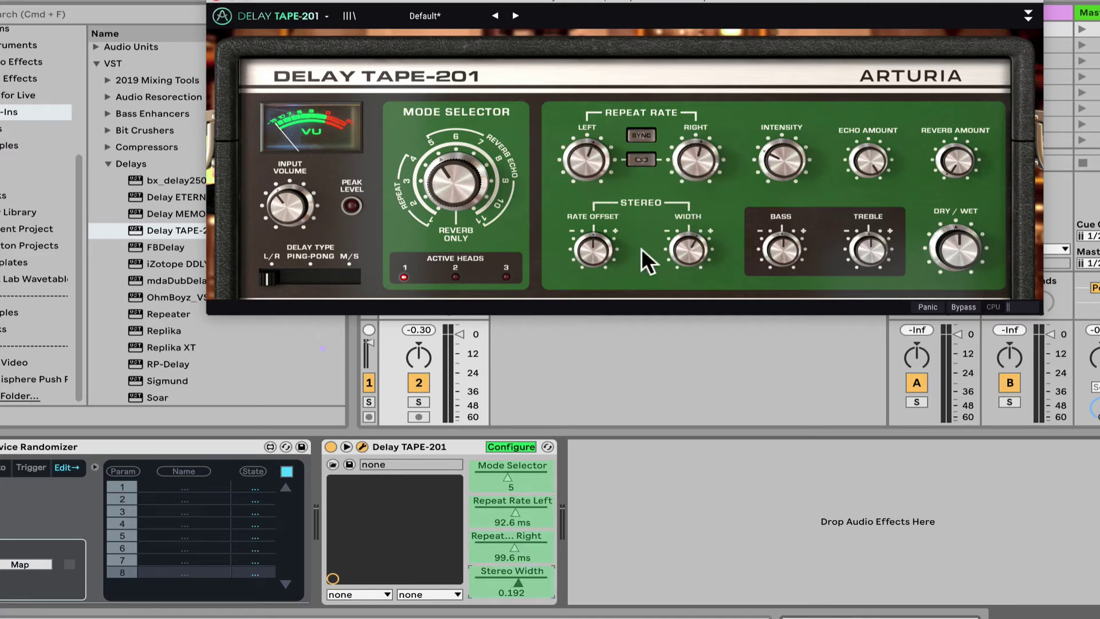
pyautogui.click(593, 249)
pyautogui.click(769, 169)
pyautogui.click(866, 166)
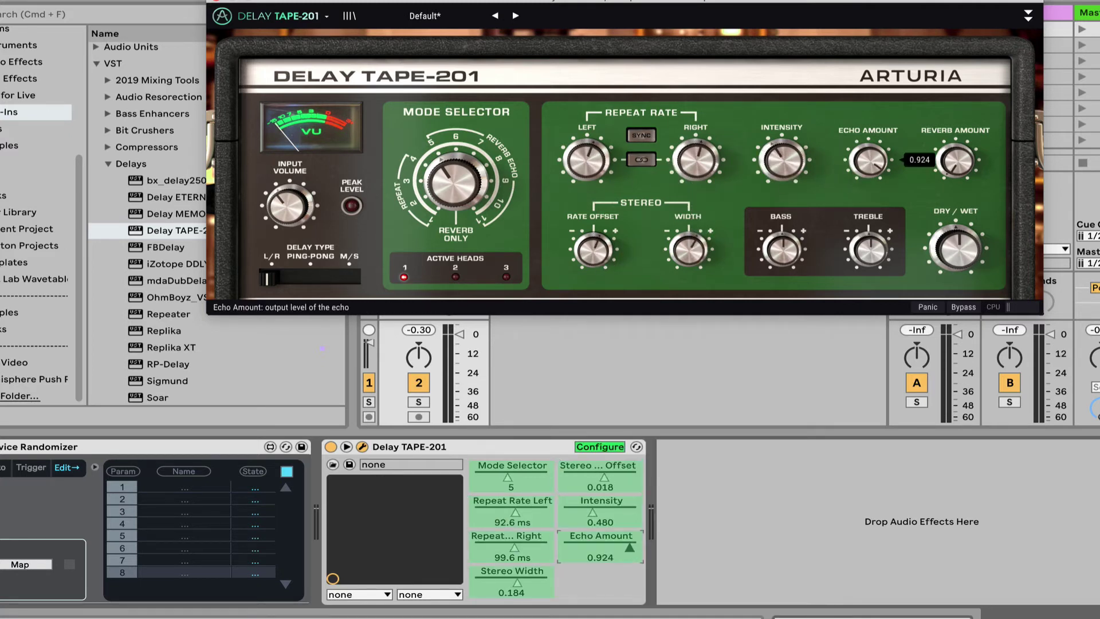
pyautogui.click(964, 161)
pyautogui.click(597, 441)
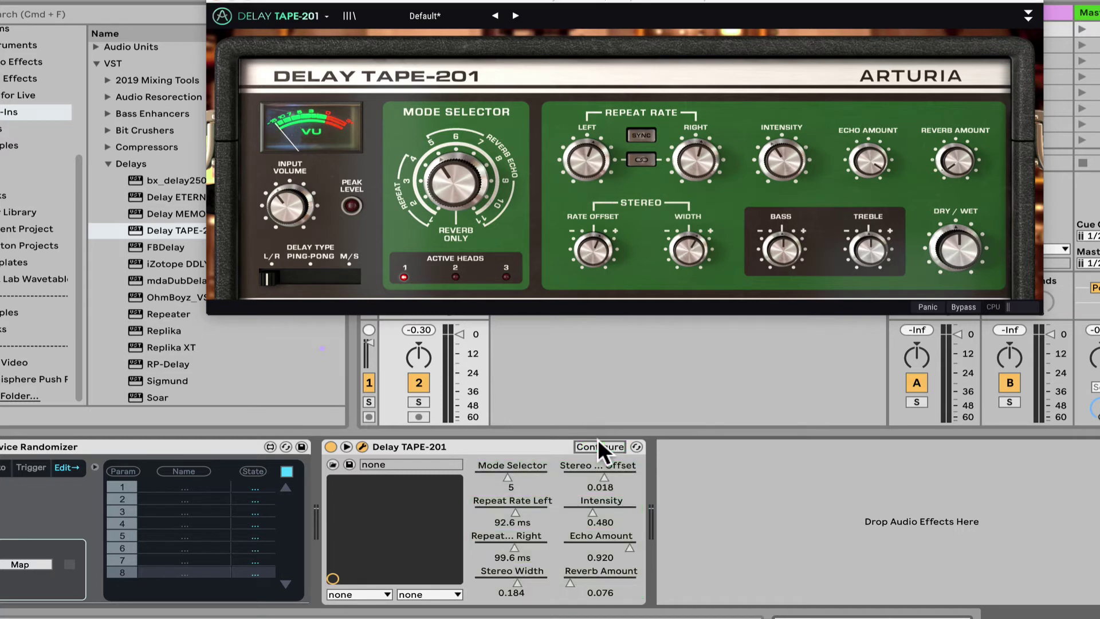
# Step: Map the Device Randomizer to Delay TAPE-201 and close the delay's plug-in window
pyautogui.click(26, 563)
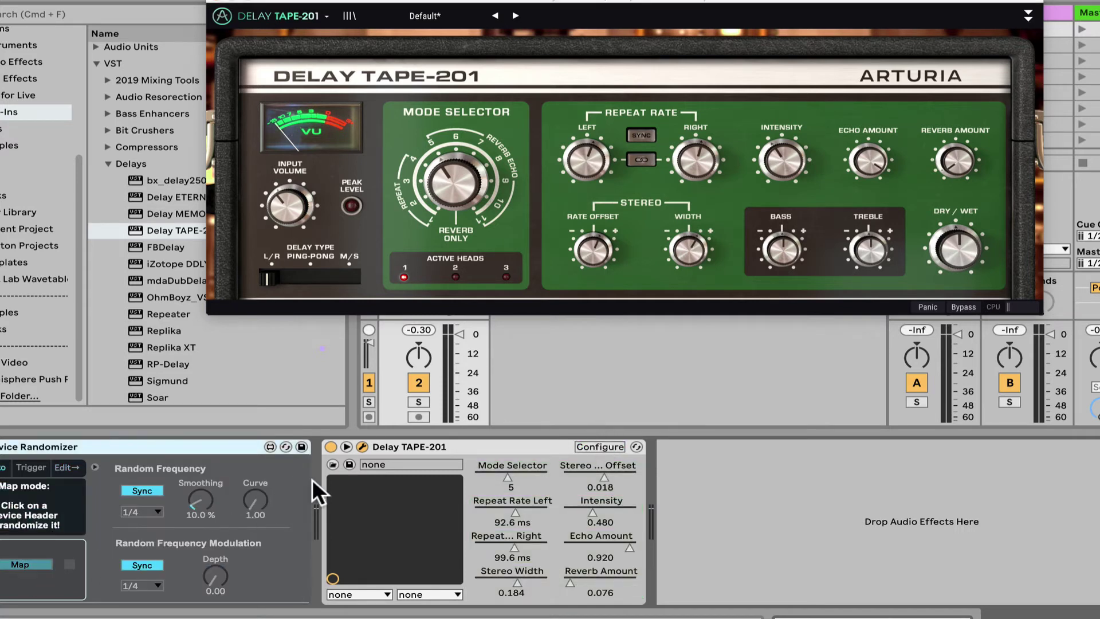
pyautogui.click(408, 445)
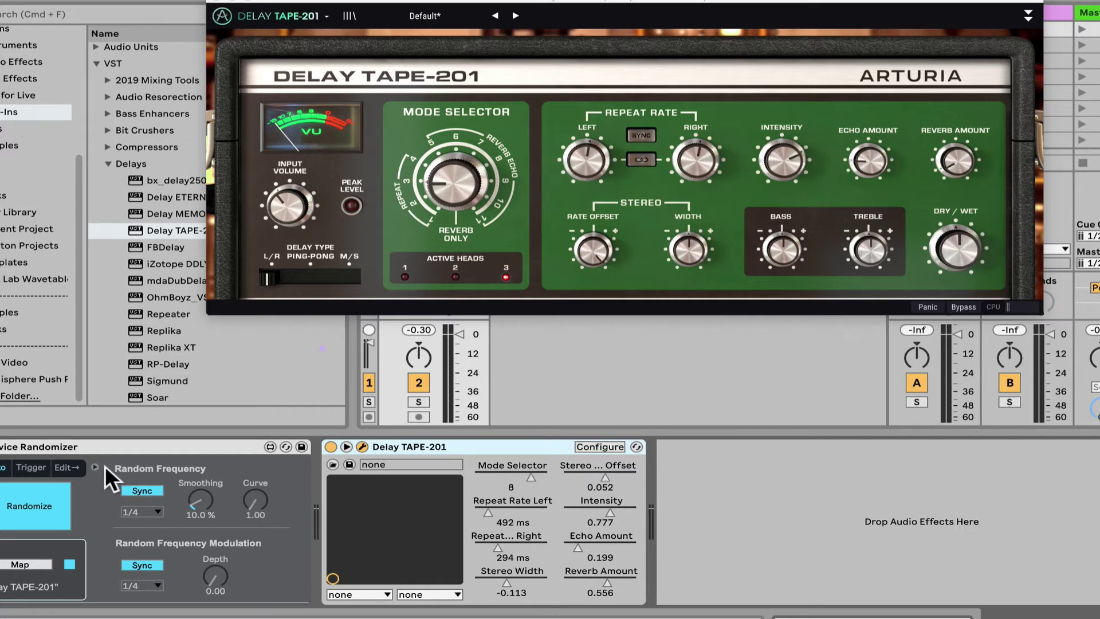
pyautogui.click(218, 1)
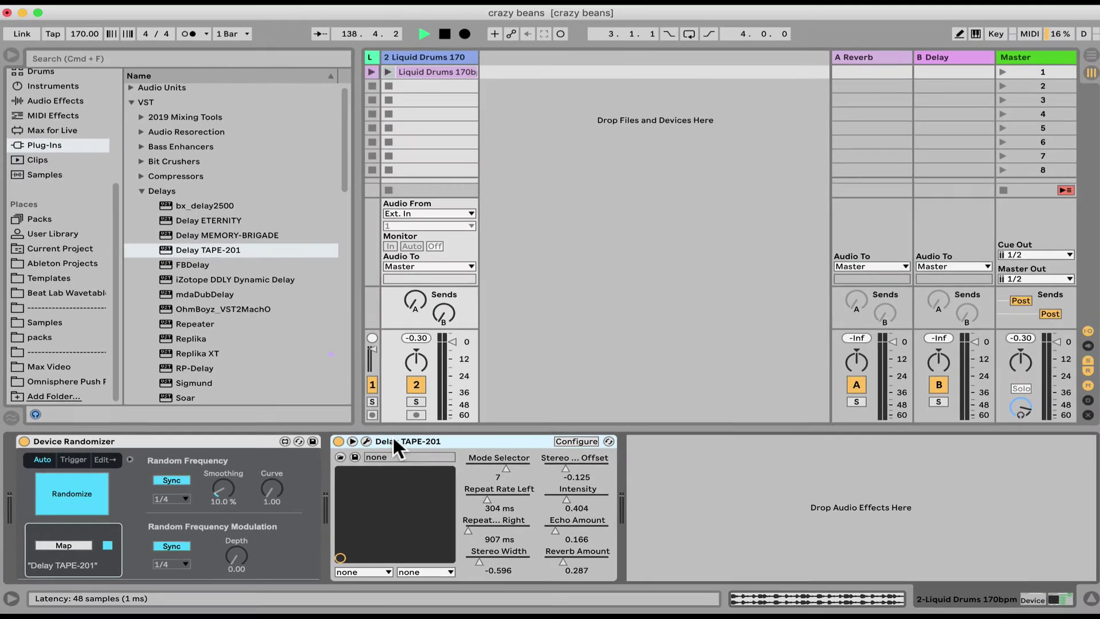
# Step: Delete Delay TAPE-201 and create a new MIDI track holding a Wavetable synth
pyautogui.press('Delete')
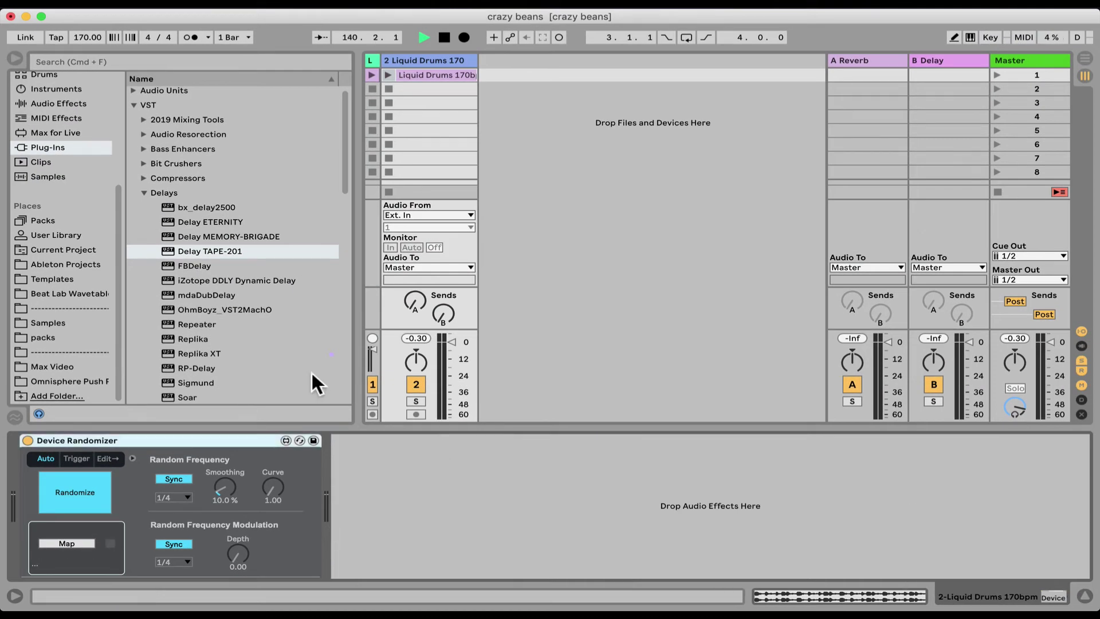
pyautogui.click(64, 102)
pyautogui.click(60, 89)
pyautogui.moveTo(180, 252); pyautogui.dragTo(496, 139)
# Step: Move the Device Randomizer onto the Wavetable track and map it to Wavetable
pyautogui.click(393, 57)
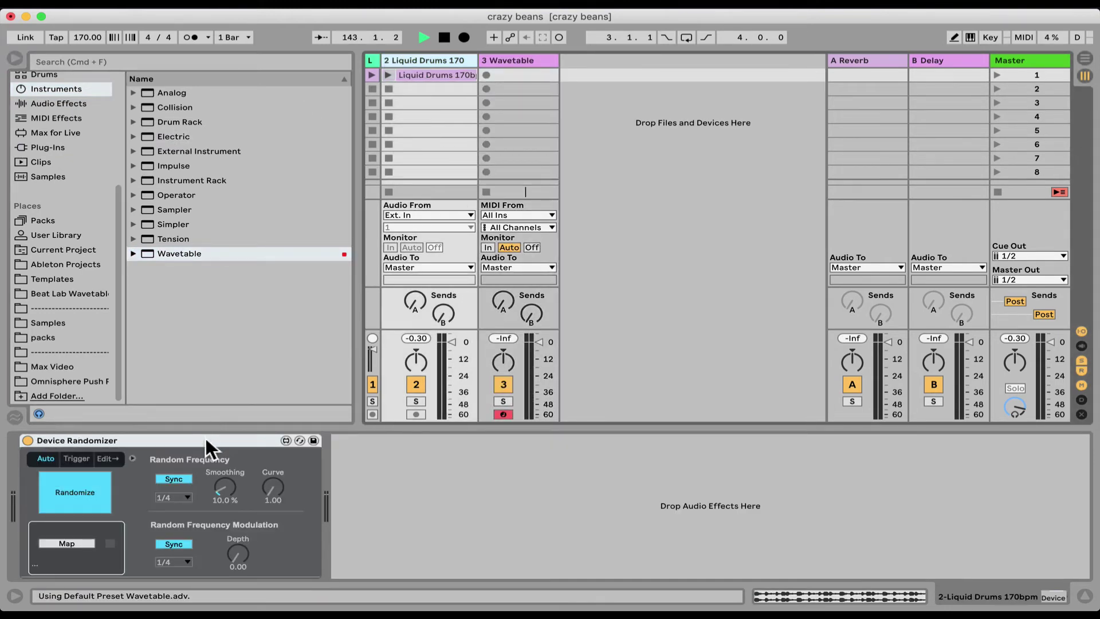
pyautogui.moveTo(205, 438); pyautogui.dragTo(514, 177)
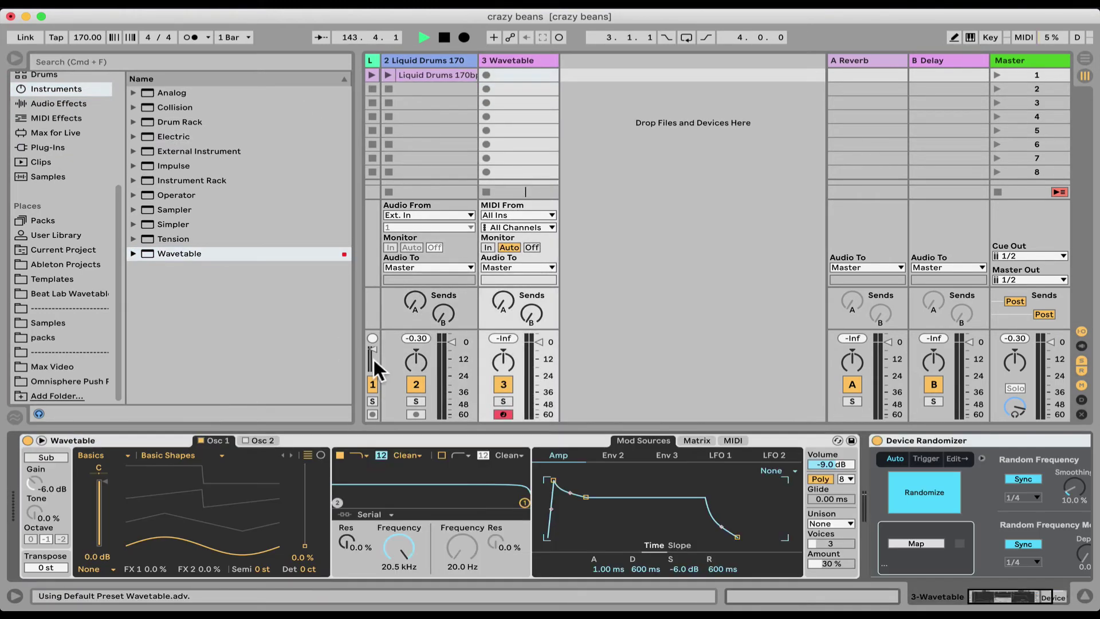
pyautogui.click(917, 542)
pyautogui.click(466, 438)
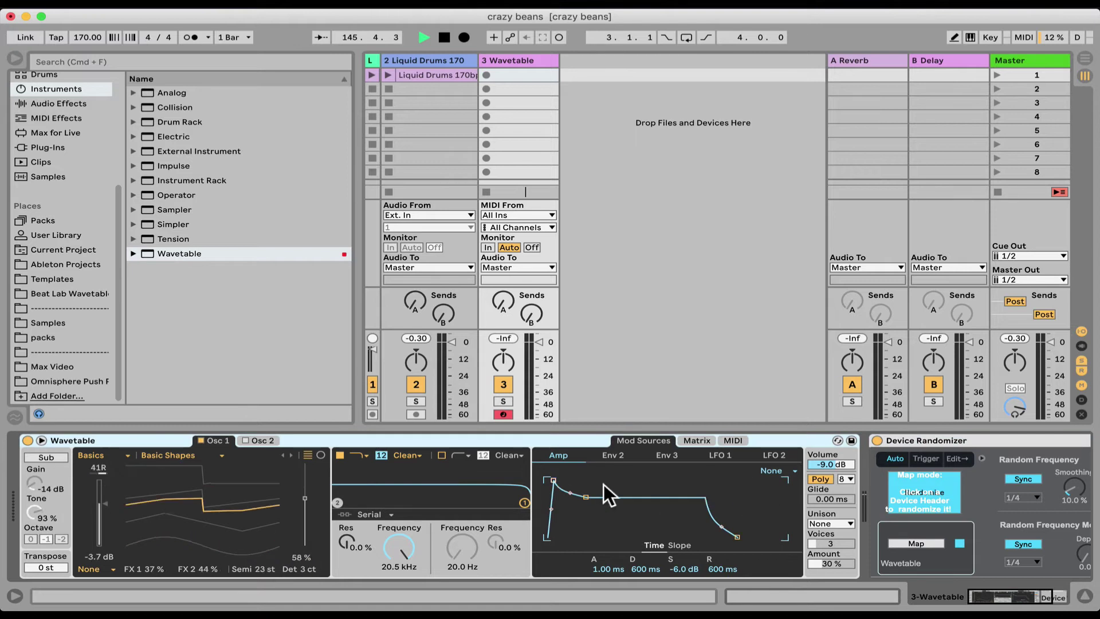
pyautogui.hscroll(5, 851, 476)
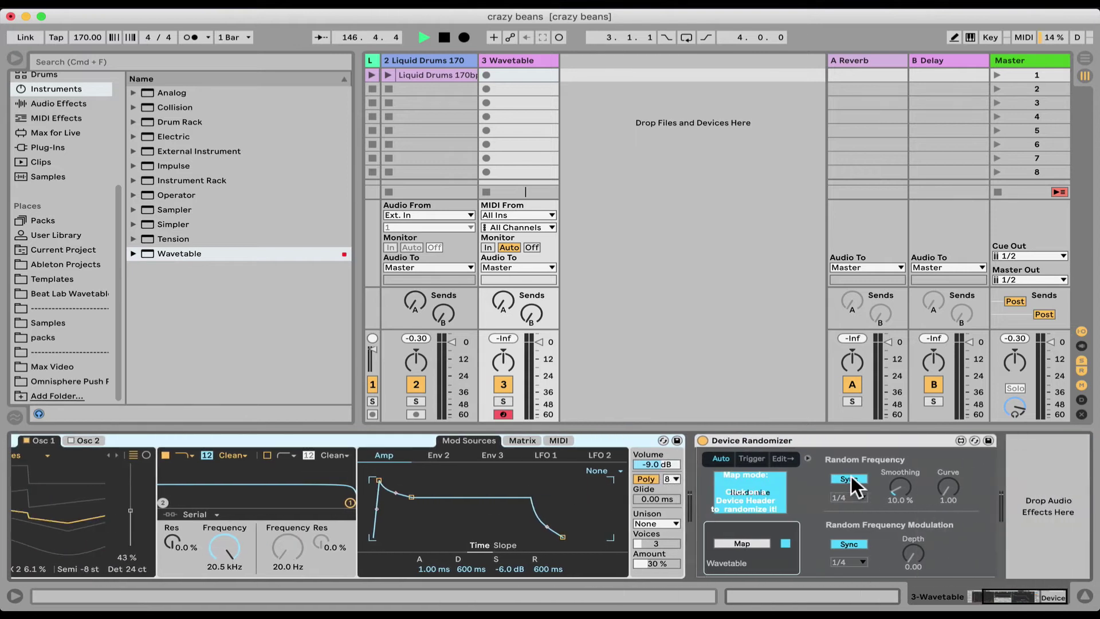
# Step: Duplicate the Device Randomizer and map the copy to Wavetable as well
pyautogui.click(841, 438)
pyautogui.press('super+d')
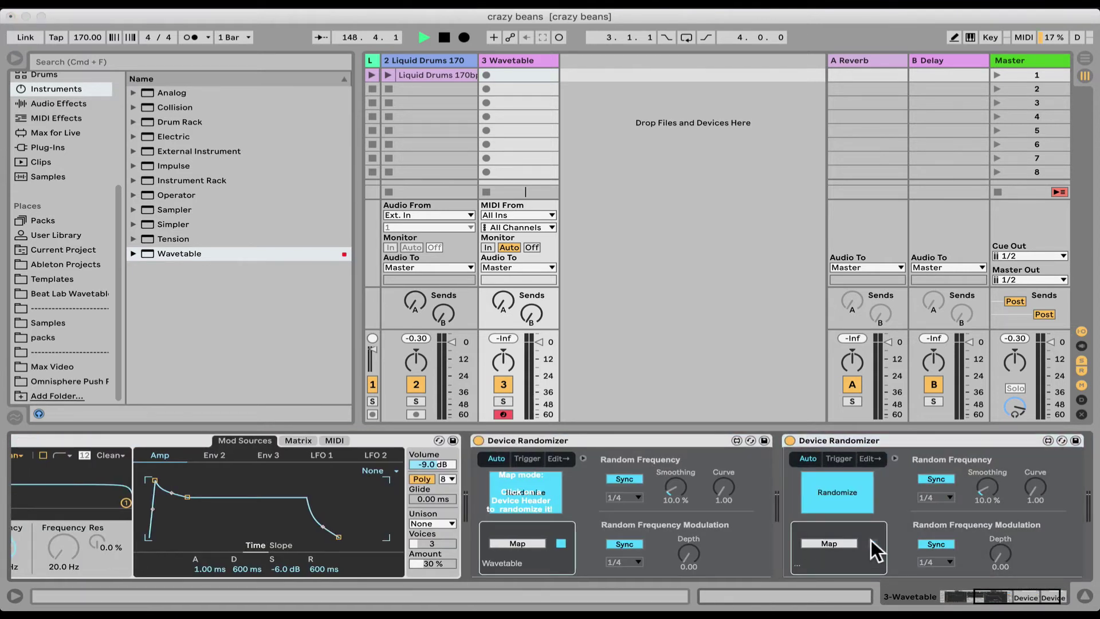
pyautogui.click(844, 542)
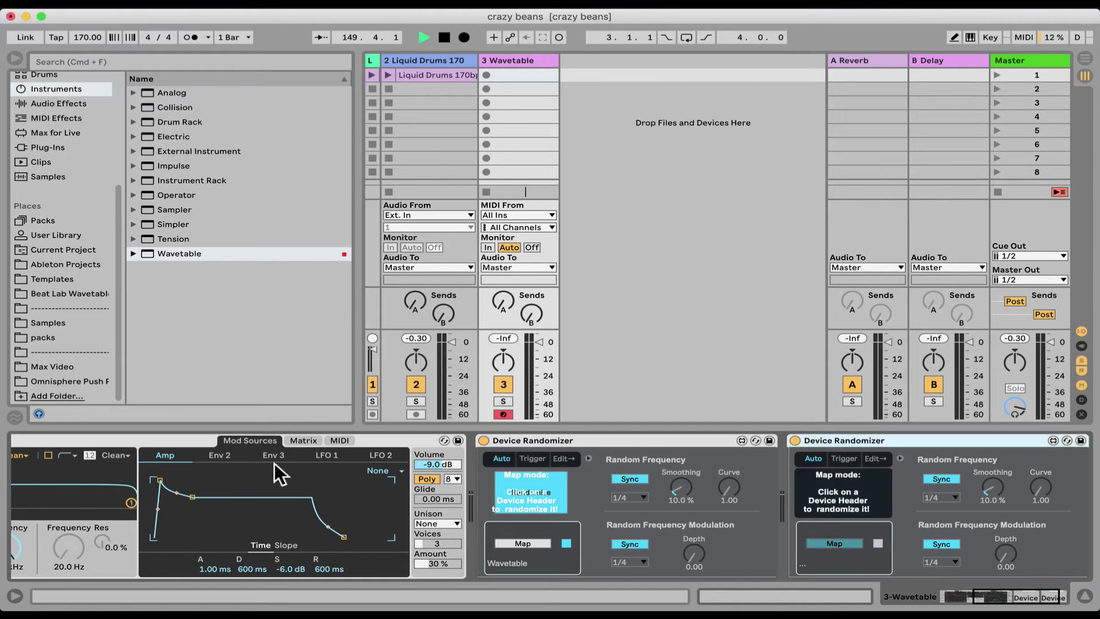
pyautogui.click(180, 443)
pyautogui.hscroll(-10, 658, 474)
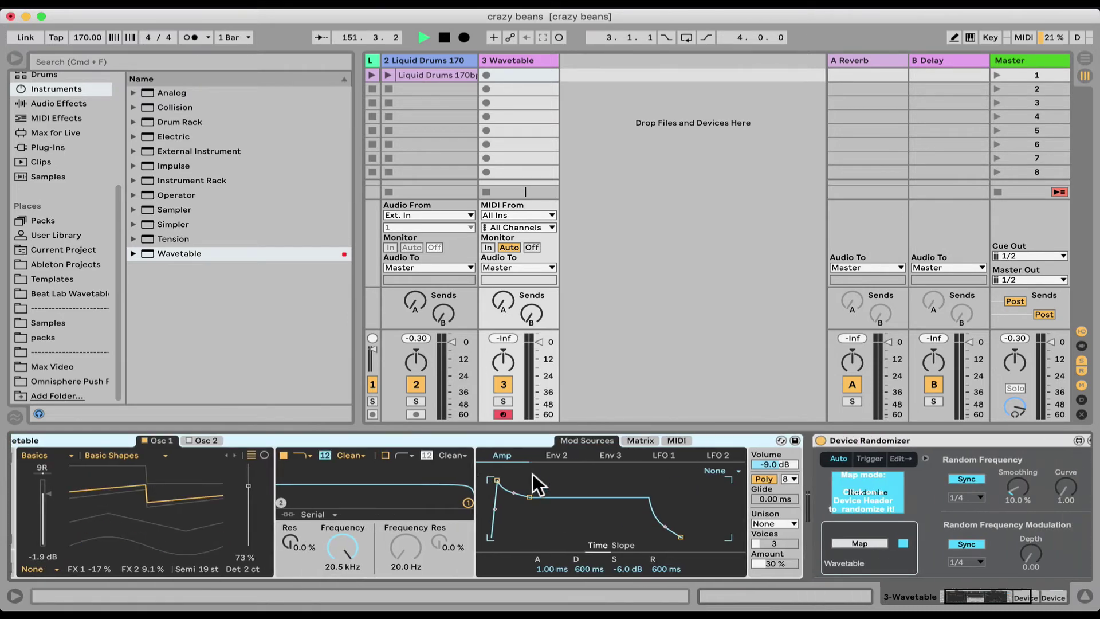
pyautogui.hscroll(5, 532, 474)
# Step: Show the controlled-parameter lists of both Device Randomizers
pyautogui.click(945, 459)
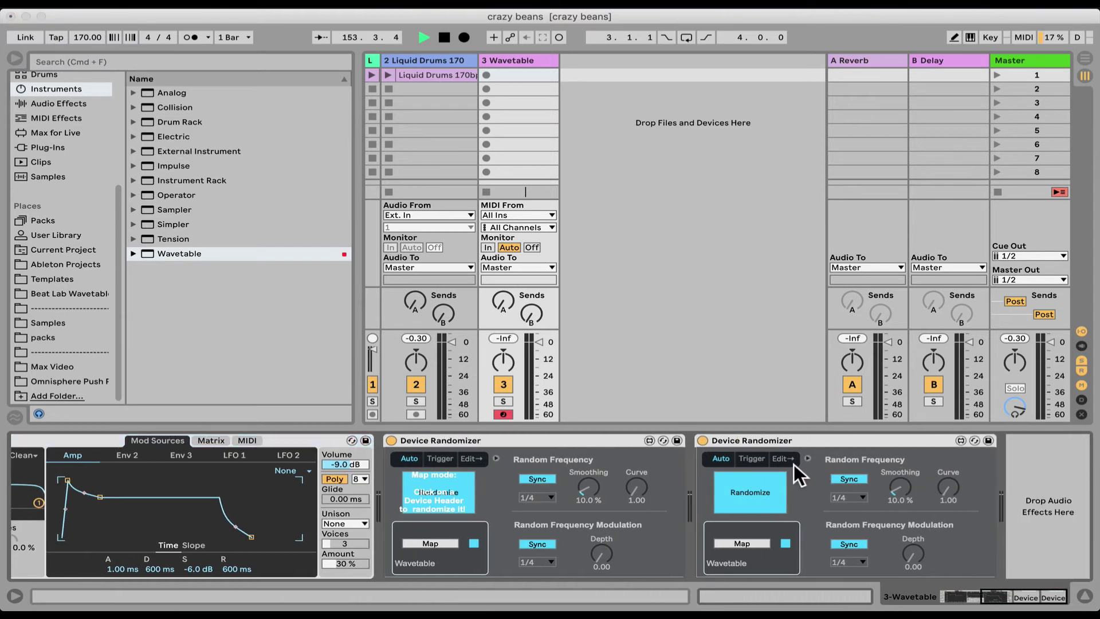
pyautogui.click(472, 463)
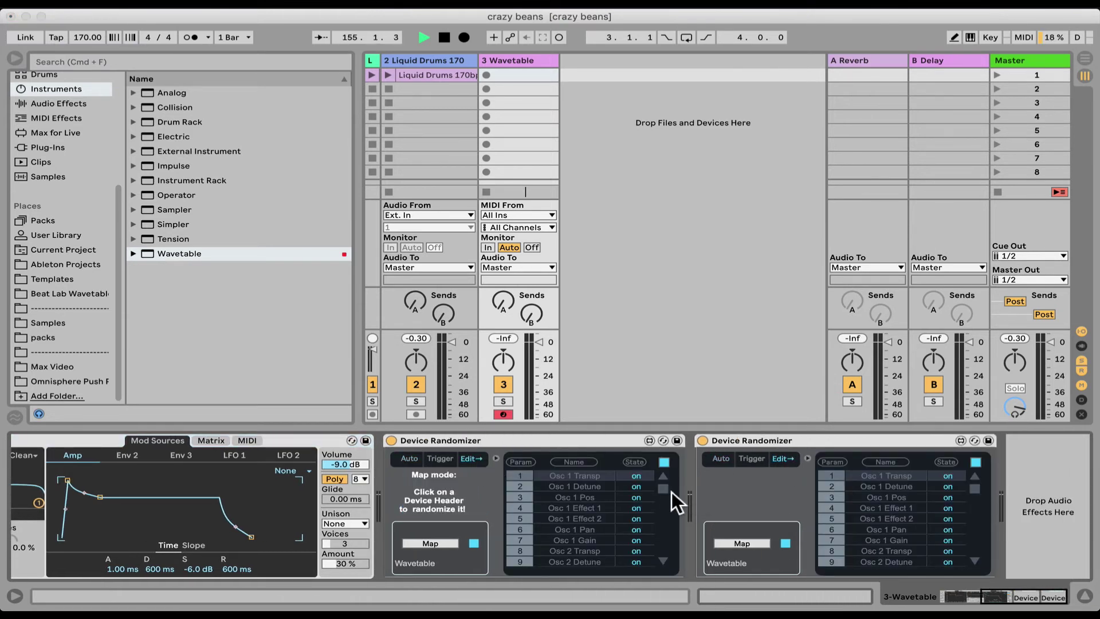
pyautogui.moveTo(668, 489); pyautogui.dragTo(662, 462)
pyautogui.moveTo(971, 491); pyautogui.dragTo(974, 527)
pyautogui.moveTo(972, 489); pyautogui.dragTo(971, 573)
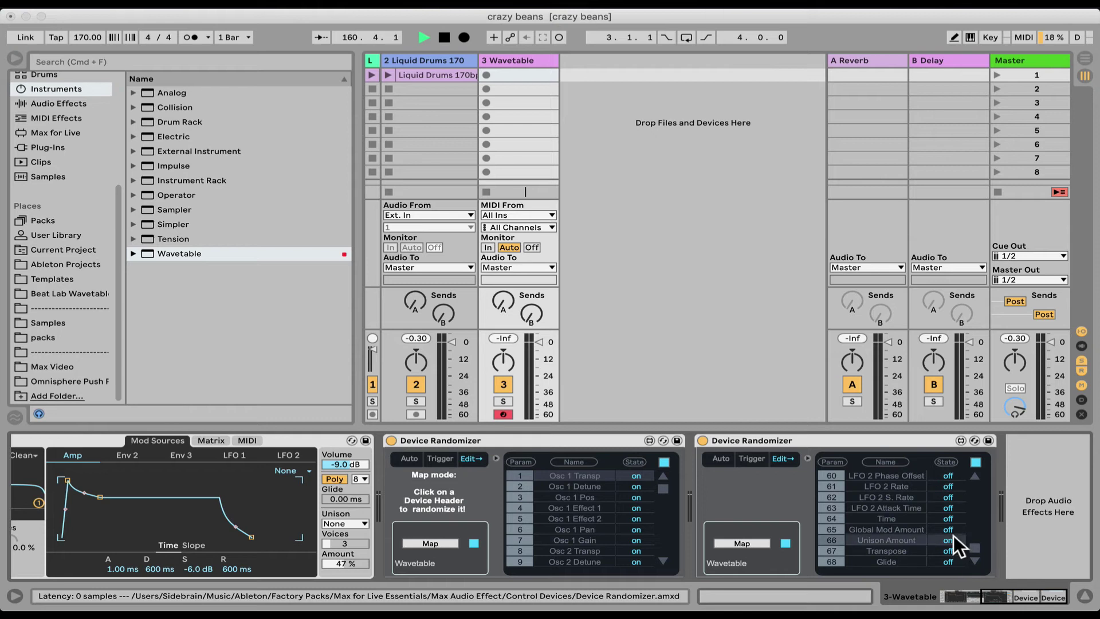
# Step: In the second randomizer, include LFO 2 Phase Offset, Filter 1 Drive, Osc 1 Effect 2; exclude Env 2 D Slope, Filter 2 Freq
pyautogui.click(952, 476)
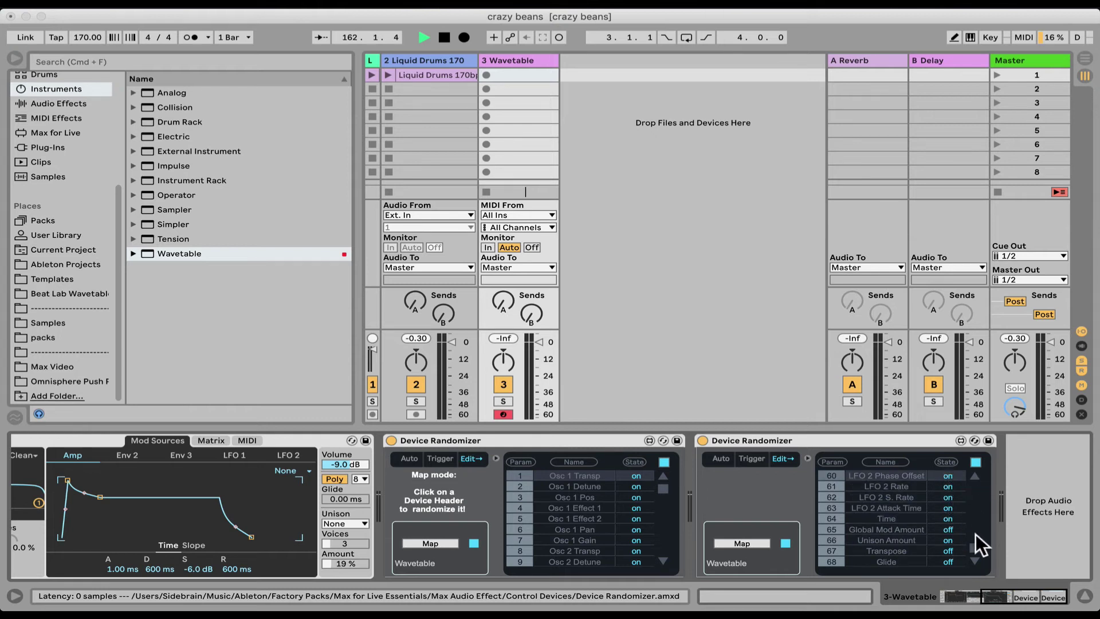
pyautogui.moveTo(972, 546); pyautogui.dragTo(957, 517)
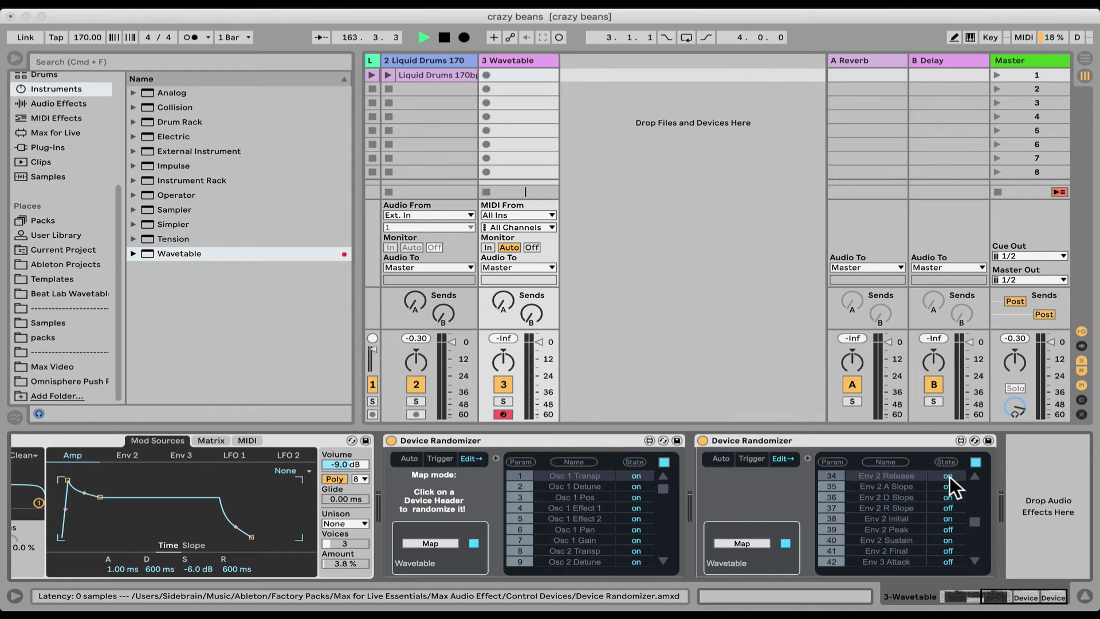
pyautogui.click(946, 499)
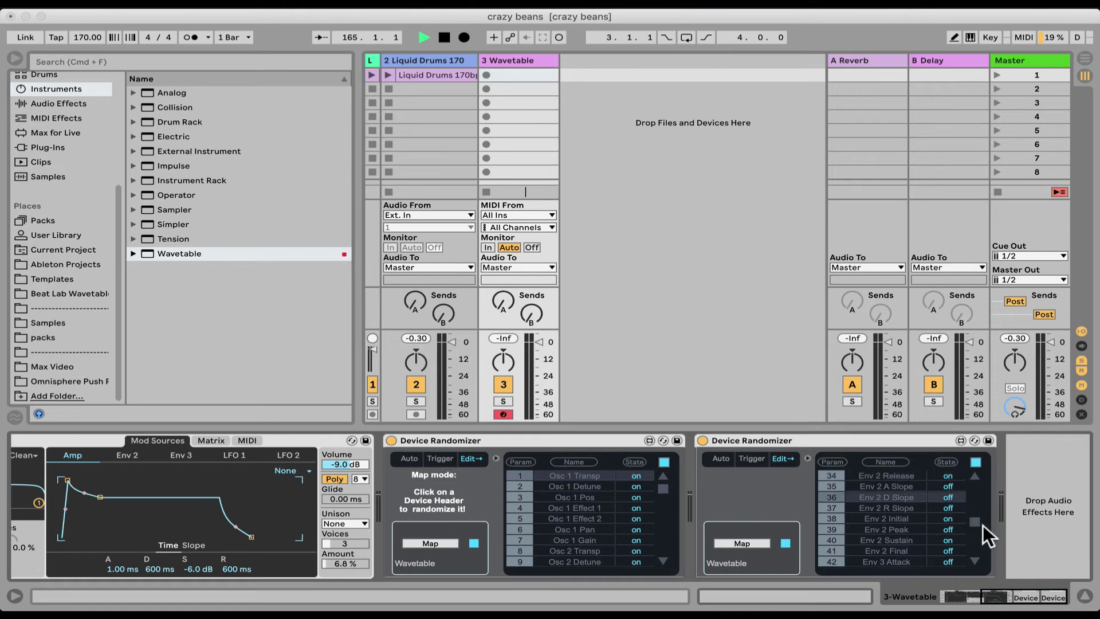
pyautogui.scroll(5, 951, 506)
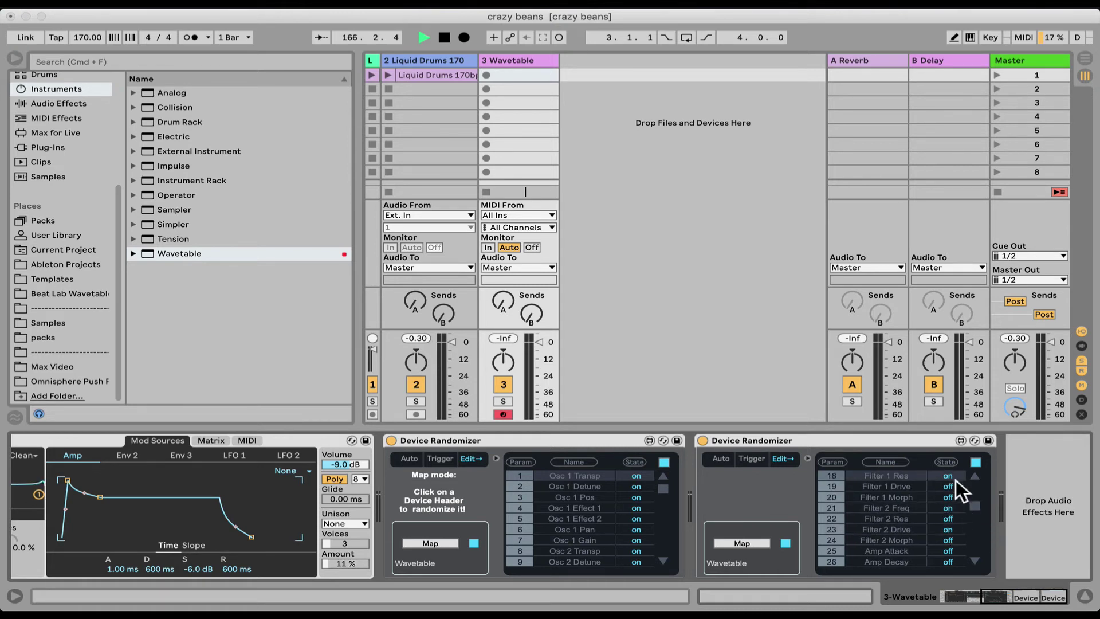
pyautogui.click(952, 488)
pyautogui.click(950, 509)
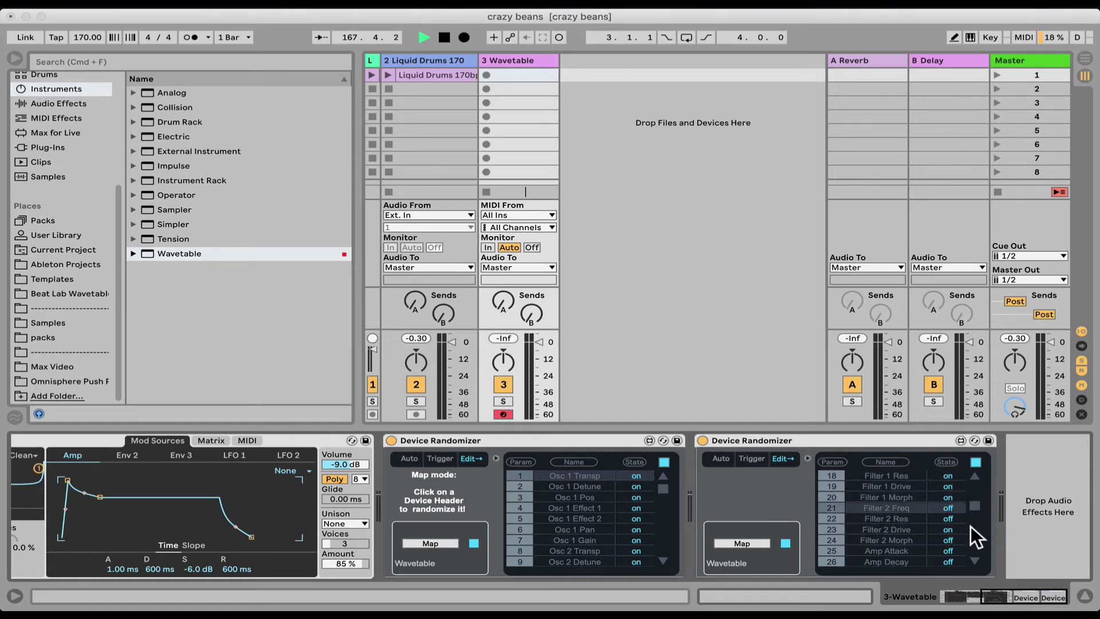
pyautogui.scroll(5, 972, 510)
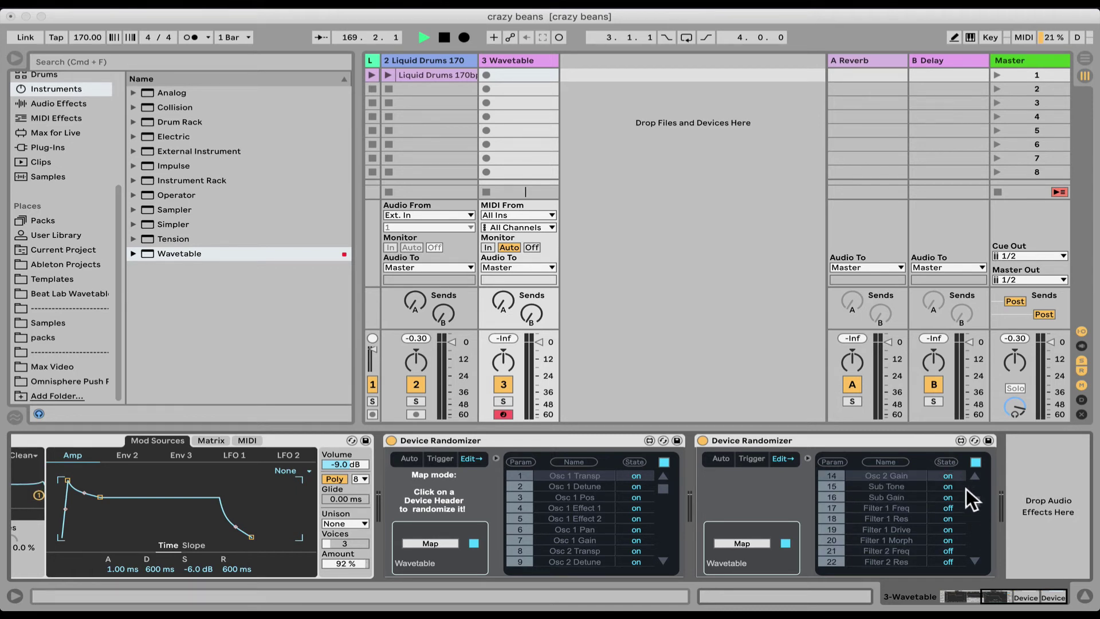
pyautogui.click(948, 519)
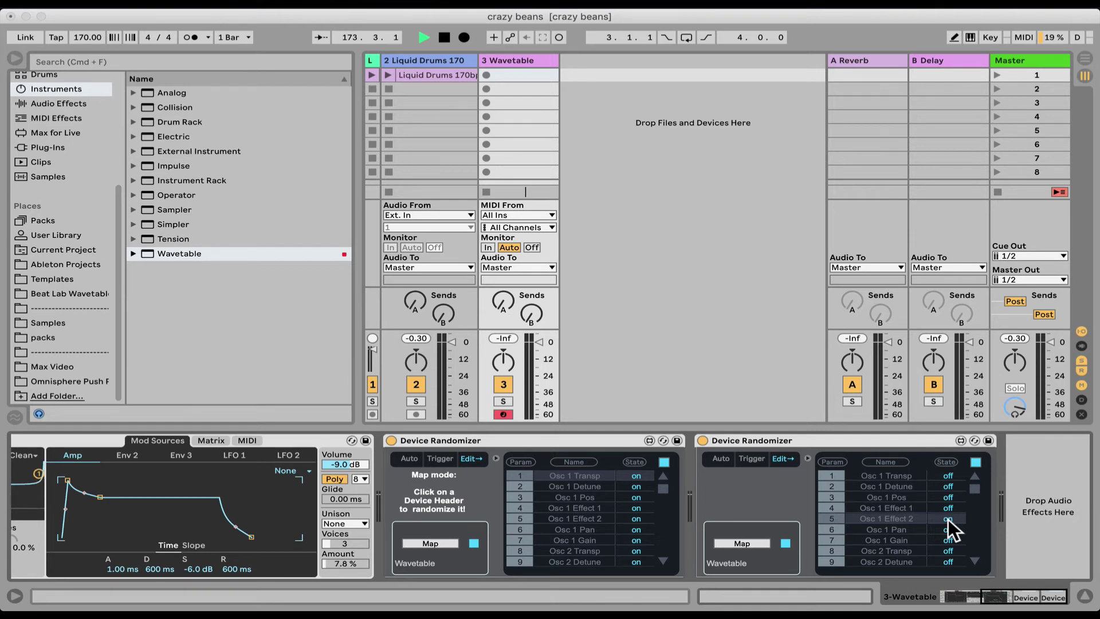
pyautogui.click(717, 460)
# Step: Switch both Device Randomizers to Trigger mode, then select the second randomizer
pyautogui.click(747, 460)
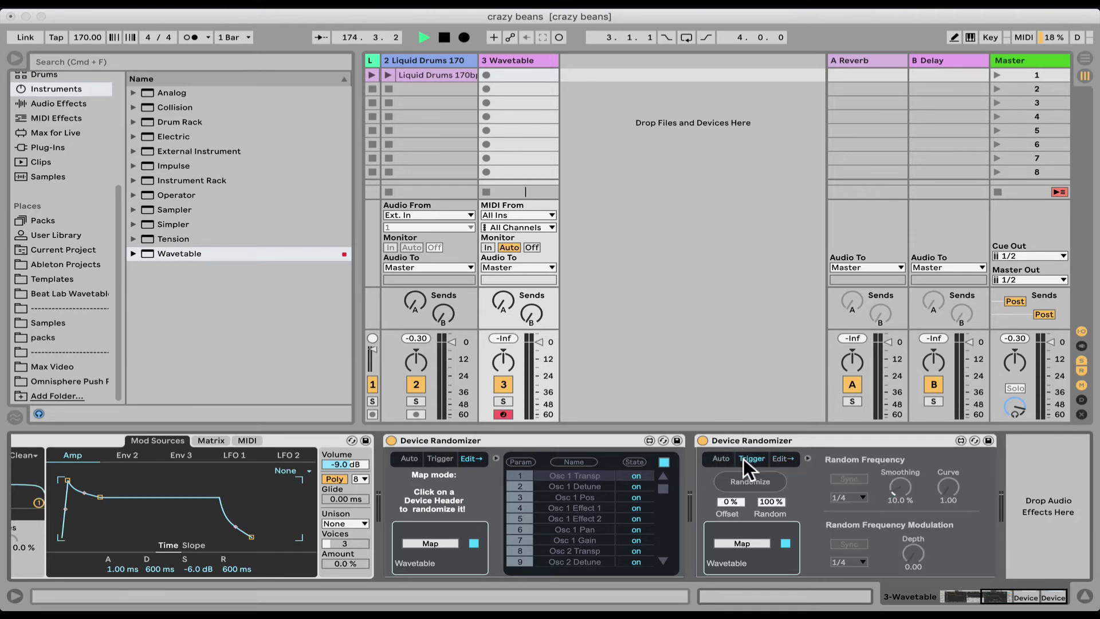
pyautogui.click(442, 462)
pyautogui.click(417, 460)
pyautogui.click(431, 459)
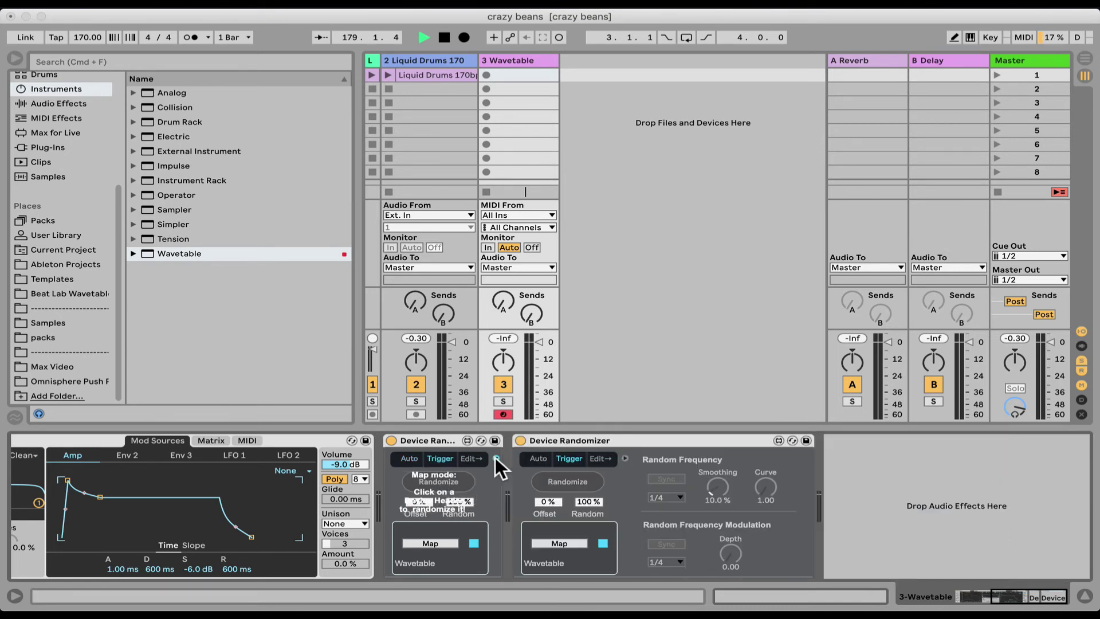
pyautogui.click(744, 440)
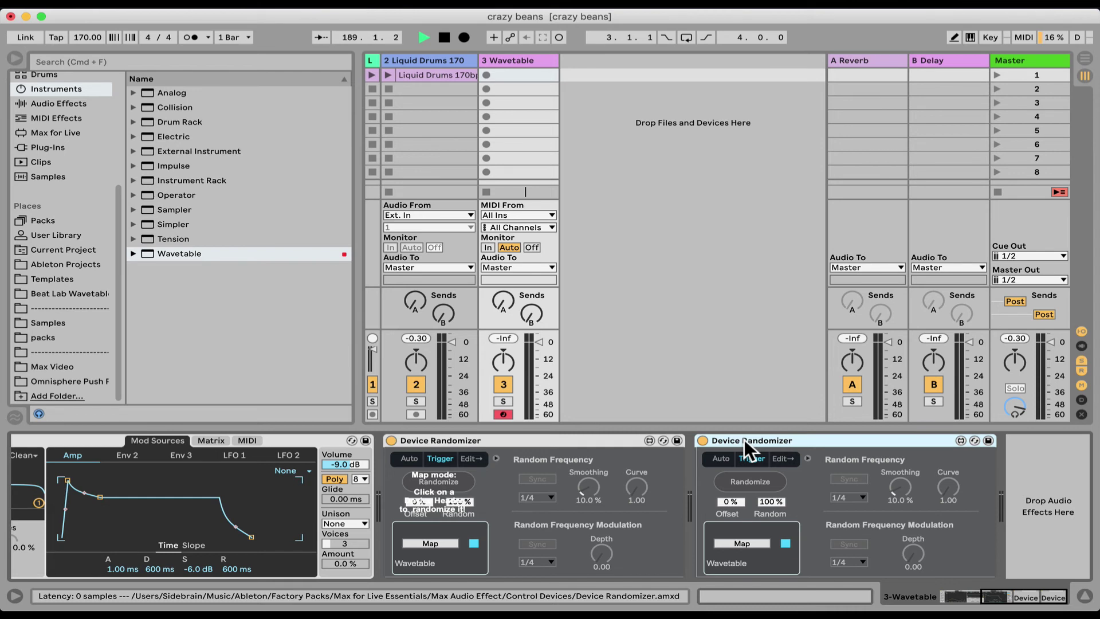
# Step: Play the Liquid Drums 170bpm clip on track 1 and enable the Crazy Beans rack
pyautogui.click(370, 60)
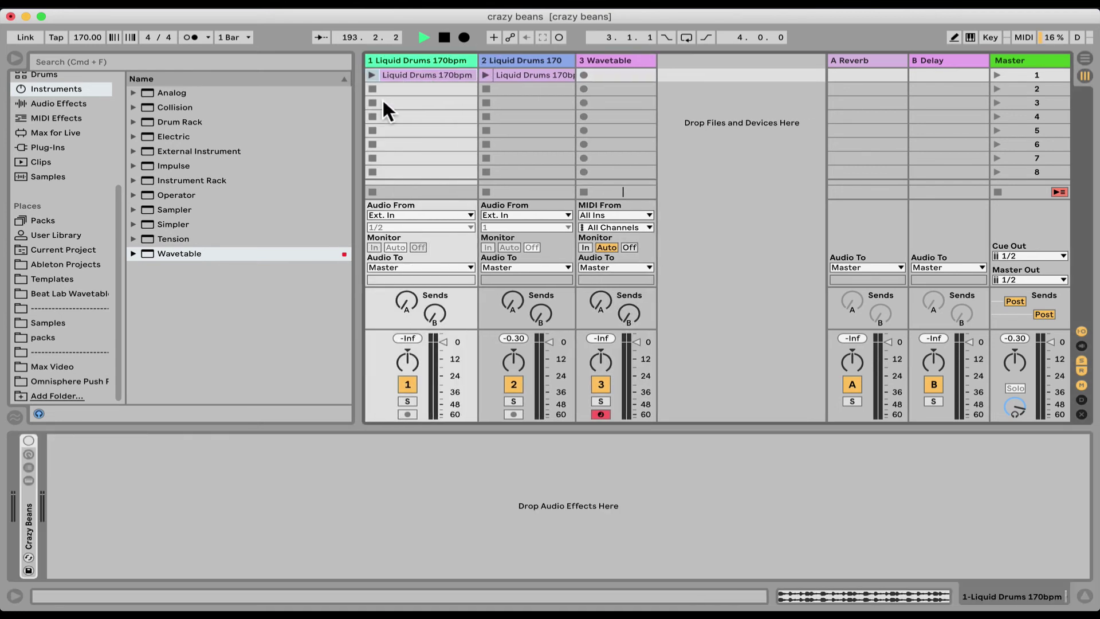
pyautogui.click(371, 76)
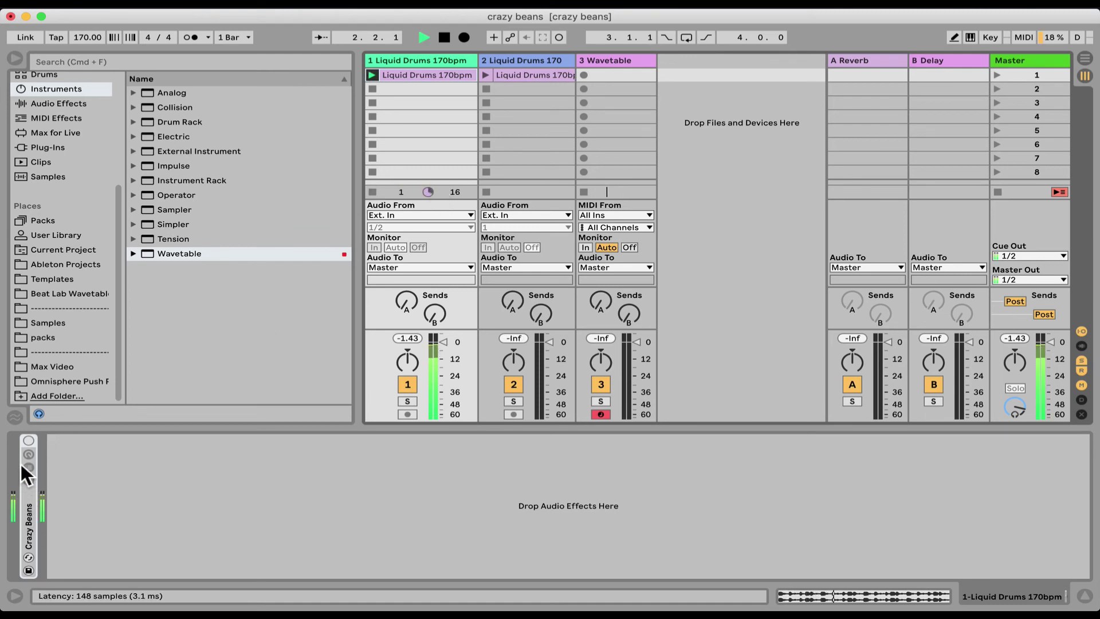
pyautogui.click(29, 441)
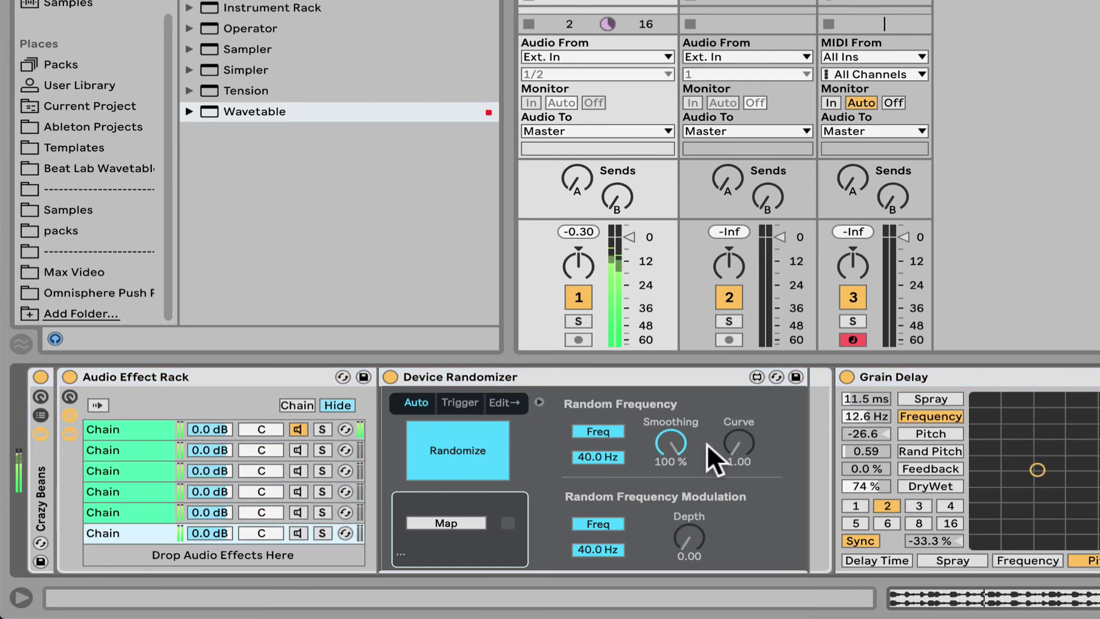
# Step: Scroll through the Crazy Beans chain to watch the randomized effects
pyautogui.hscroll(5, 707, 444)
pyautogui.hscroll(3, 706, 444)
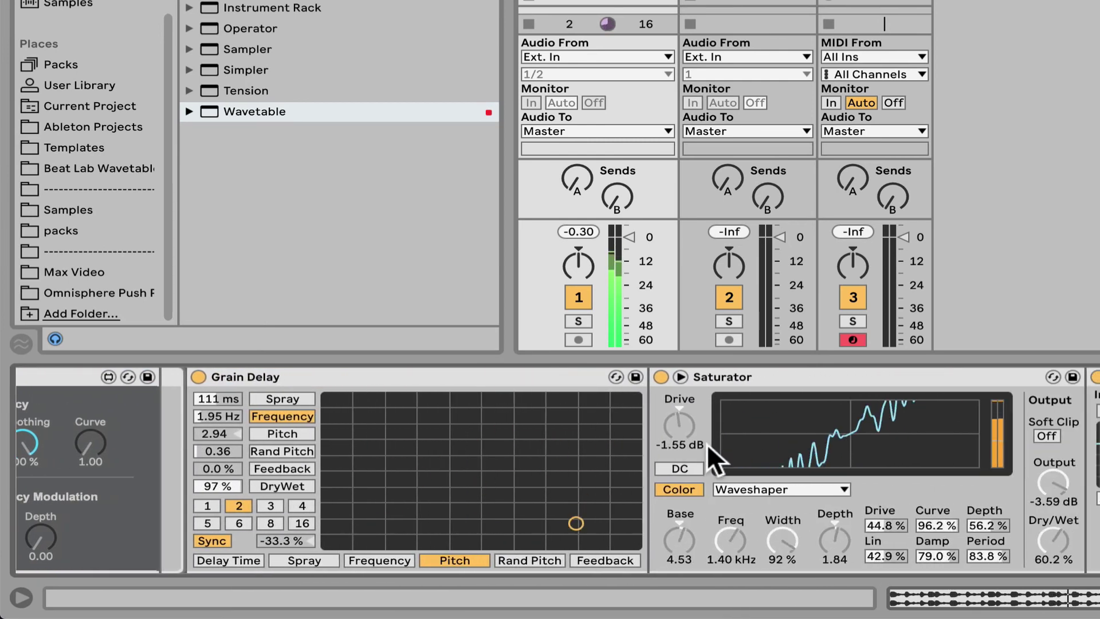
pyautogui.hscroll(8, 707, 443)
pyautogui.hscroll(10, 707, 443)
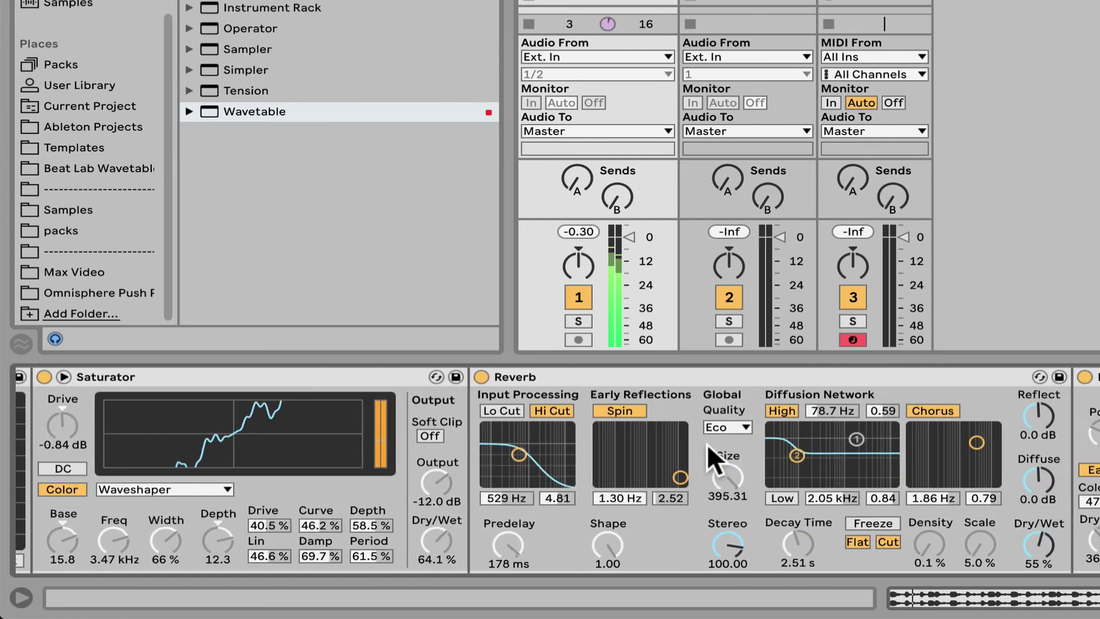
pyautogui.hscroll(12, 707, 443)
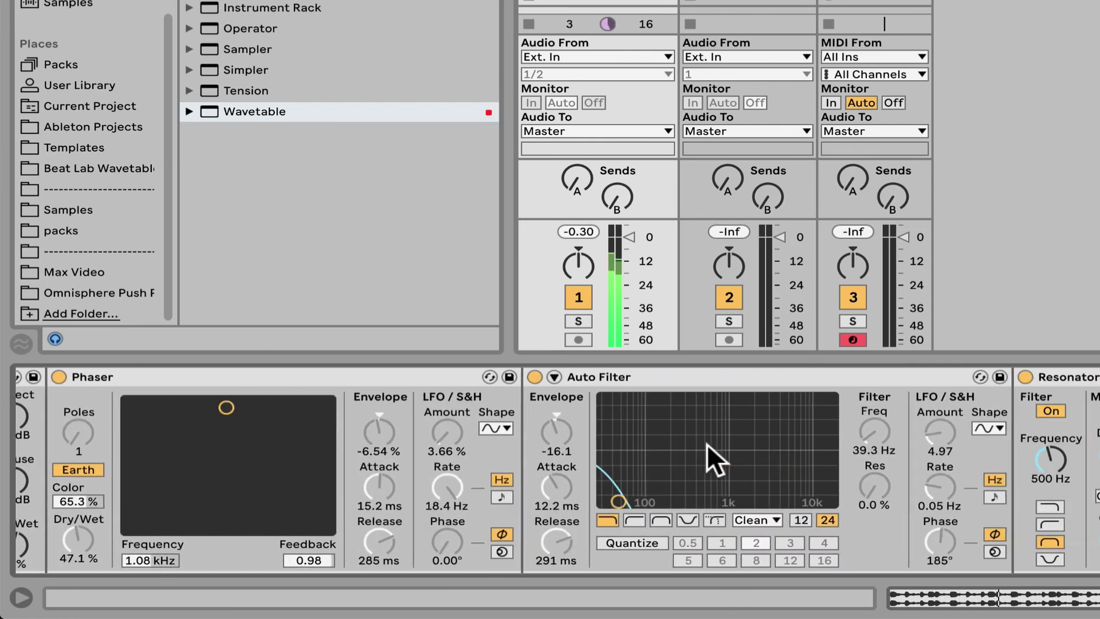
pyautogui.hscroll(6, 707, 444)
pyautogui.hscroll(-12, 711, 453)
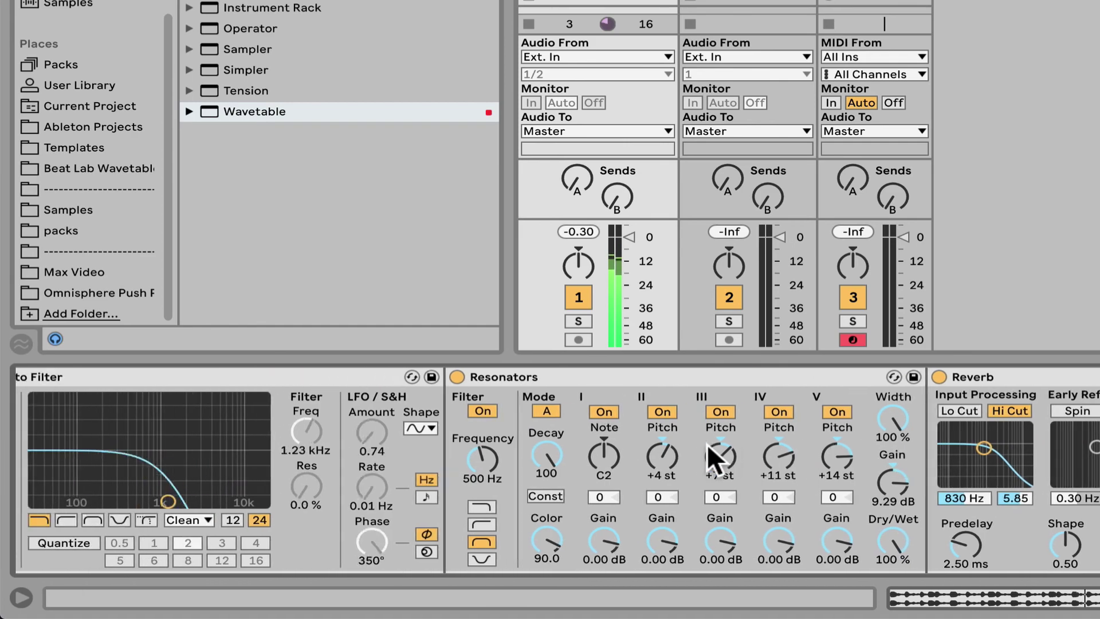
pyautogui.hscroll(12, 778, 425)
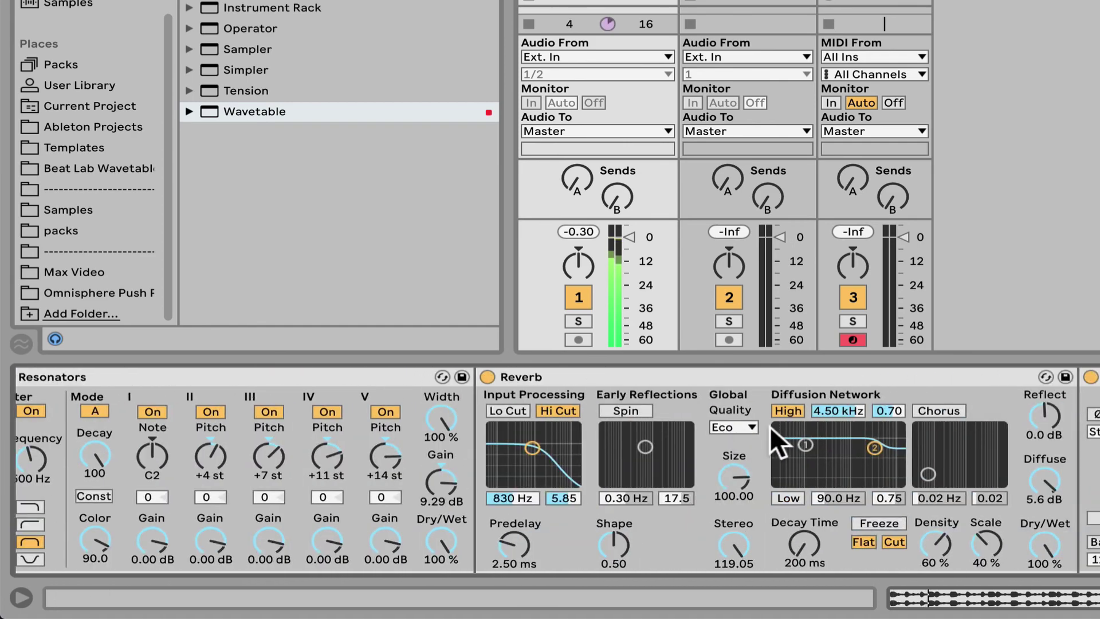
pyautogui.hscroll(-15, 745, 431)
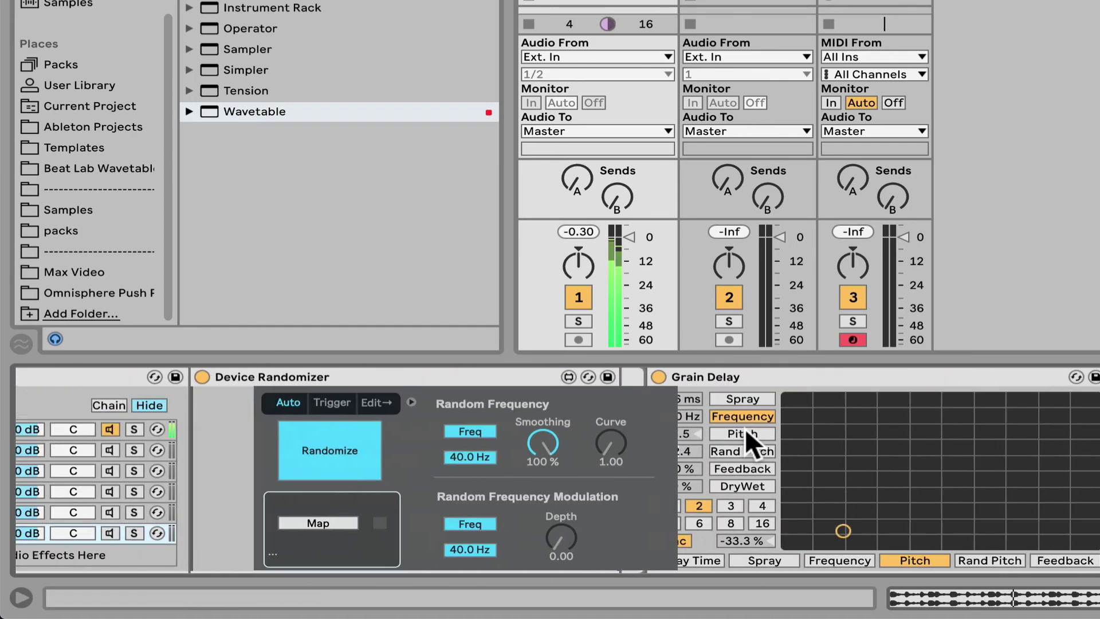
pyautogui.hscroll(12, 745, 428)
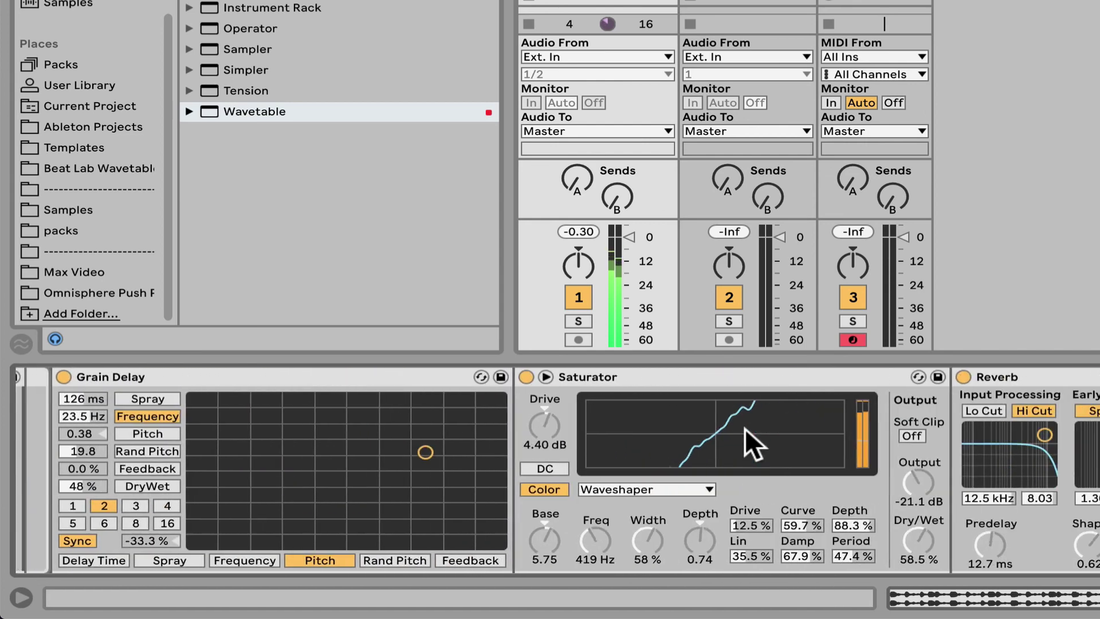
pyautogui.hscroll(-12, 621, 370)
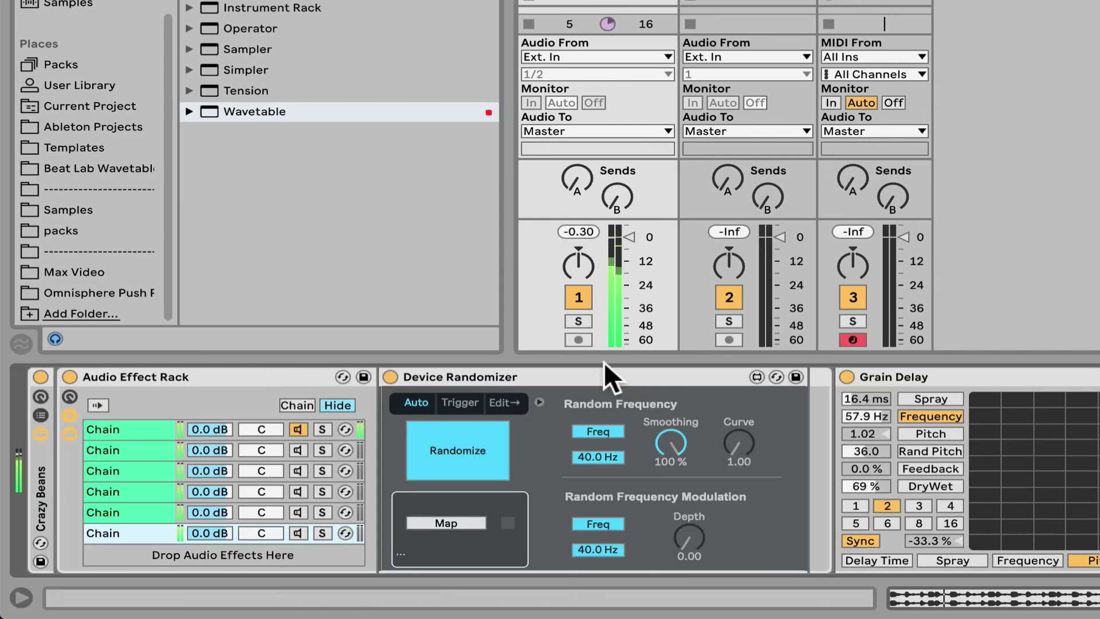